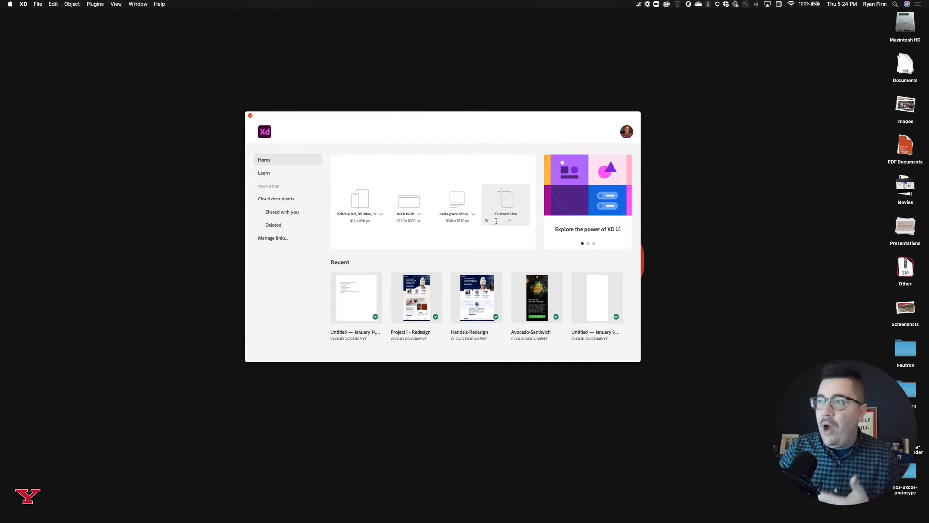
Step: Create a new document with a custom artboard size of 1920 by 2160 px
click(496, 222)
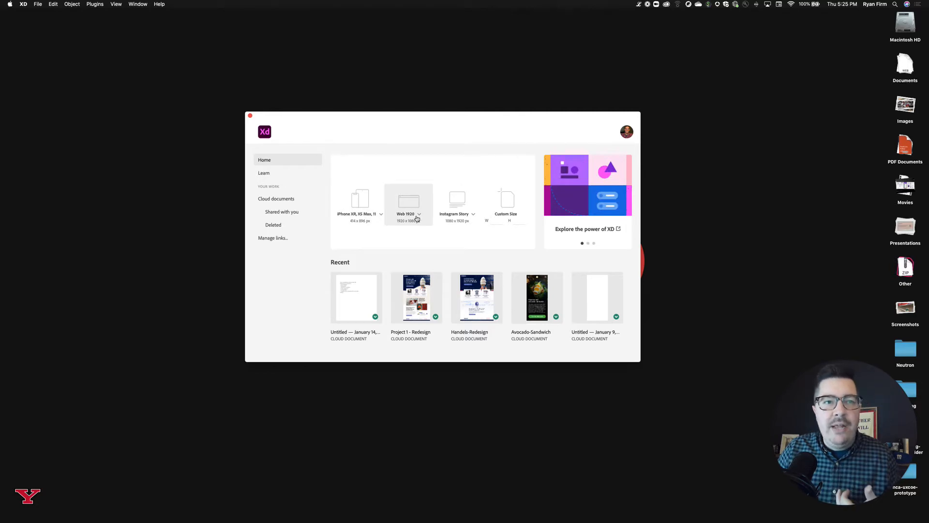
click(500, 222)
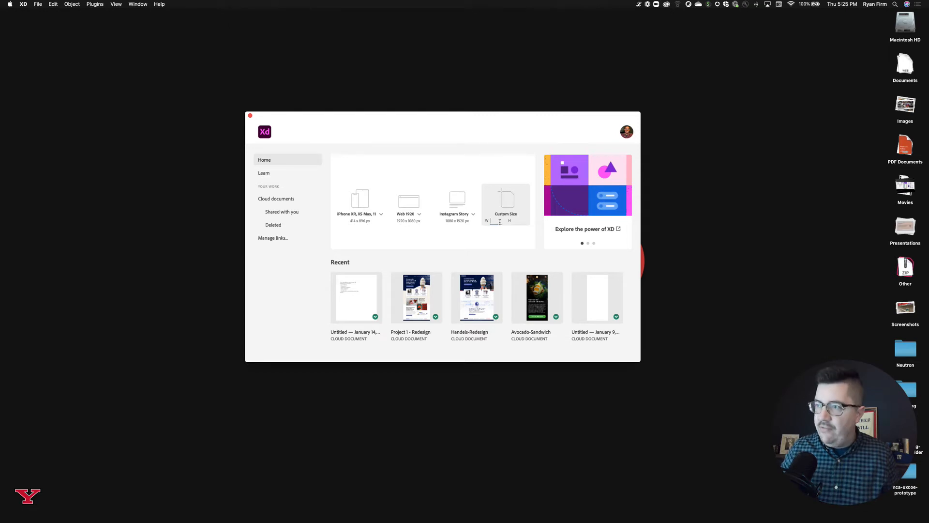
text(1)
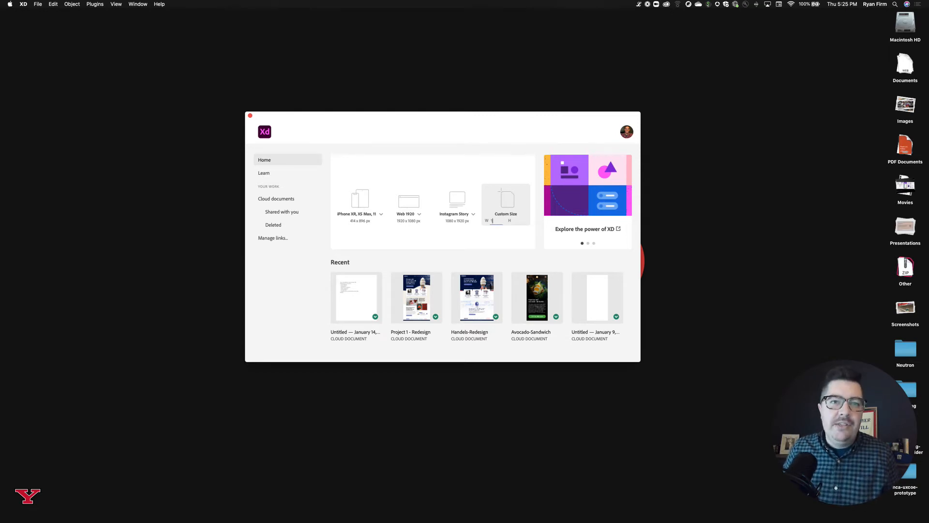
text(920)
key(Tab)
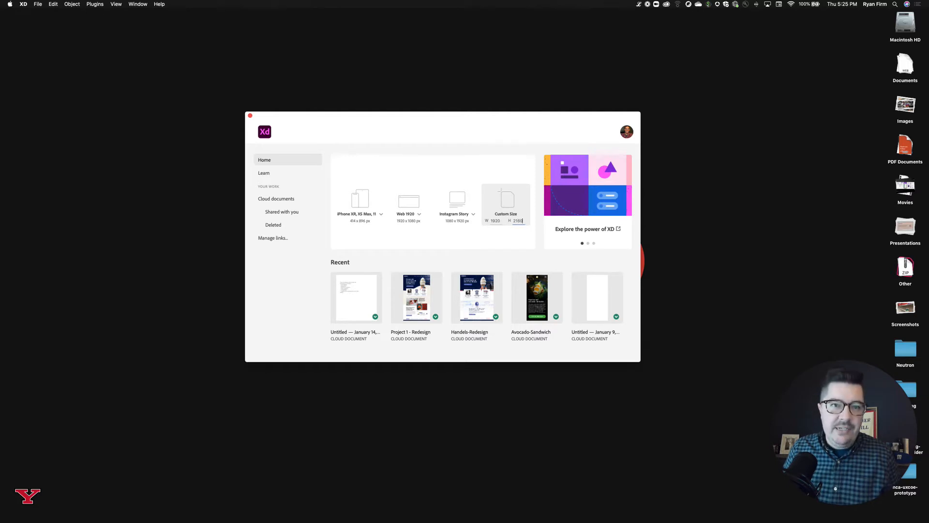
key(Return)
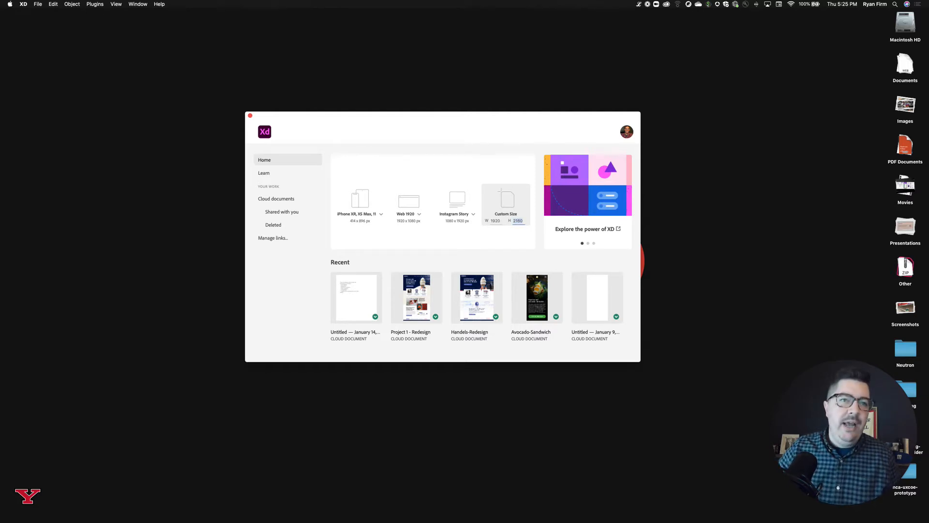
click(508, 200)
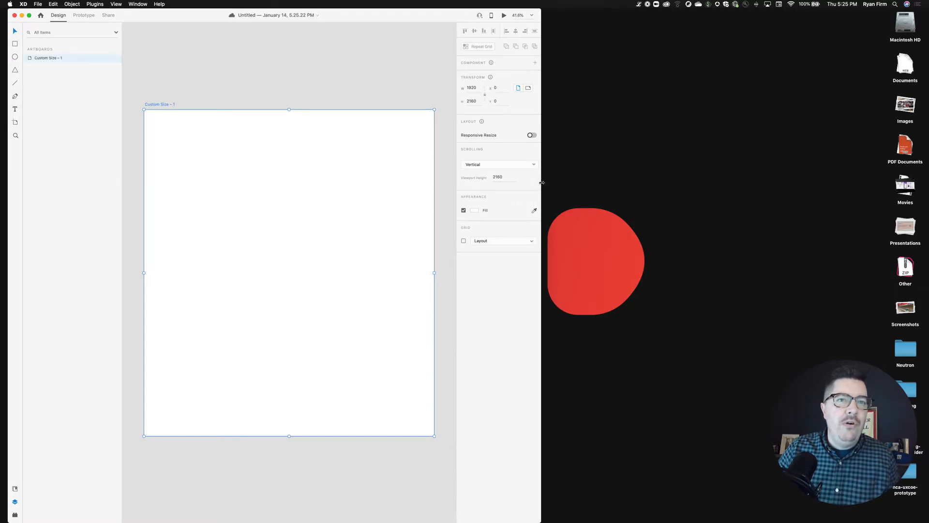
Step: Widen the new document's window, minimize it, and switch to the document containing the Project1-Moodboard artboard
drag(542, 182, 664, 181)
click(283, 104)
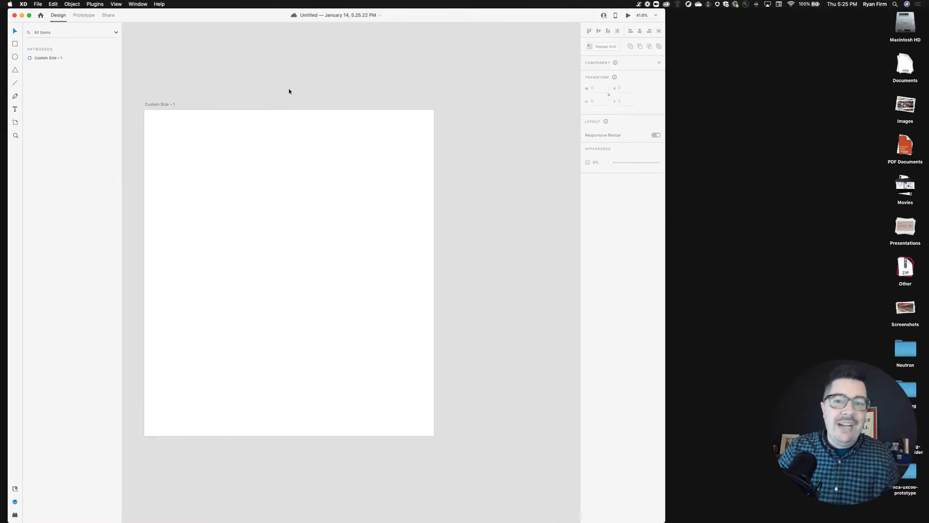
click(22, 17)
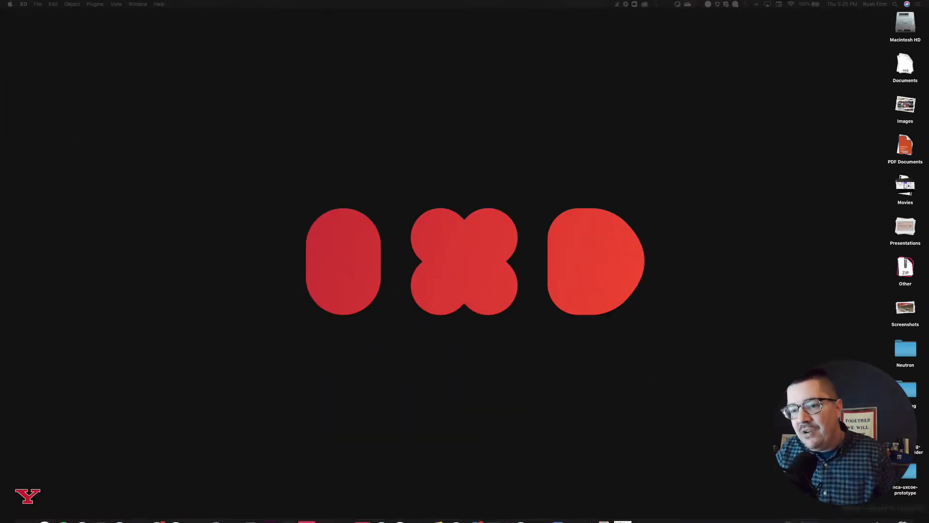
click(862, 513)
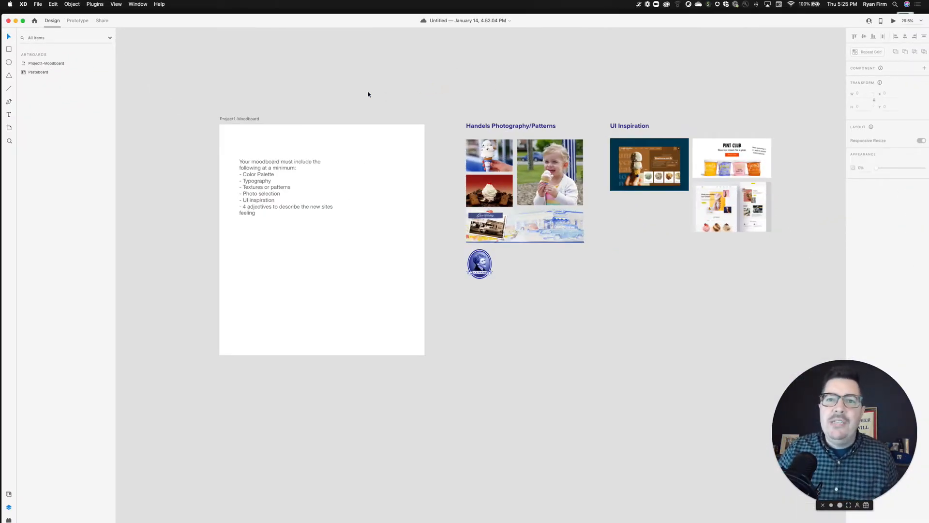
Step: Examine the list of minimum moodboard requirements on the Project1-Moodboard artboard
scroll(280, 130, up, 10)
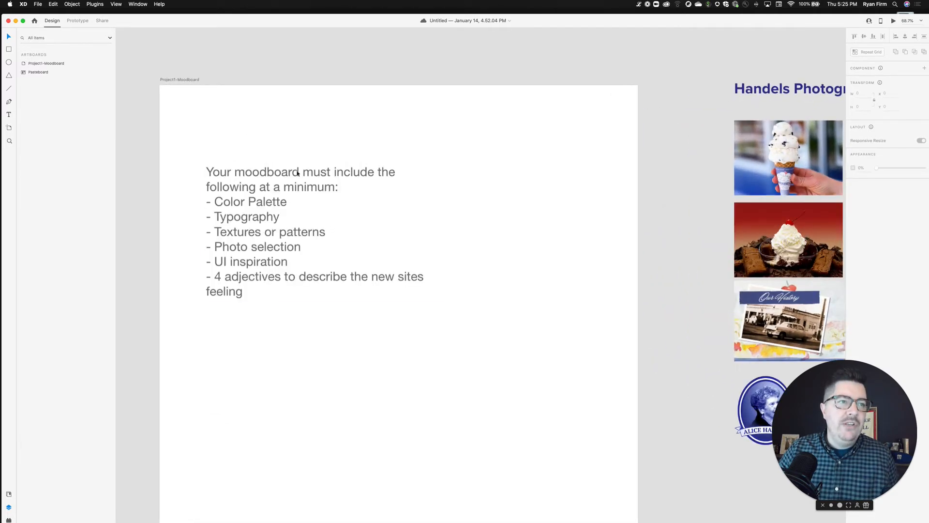
click(299, 173)
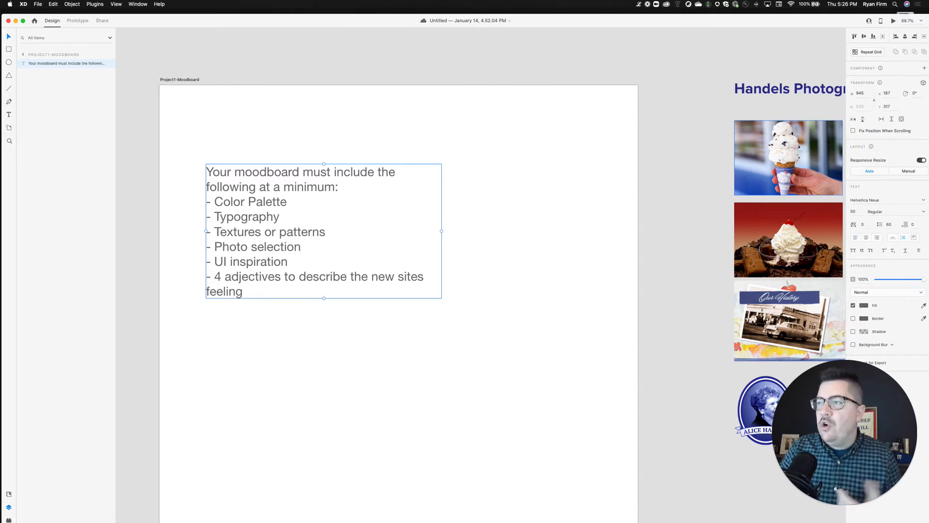
click(251, 277)
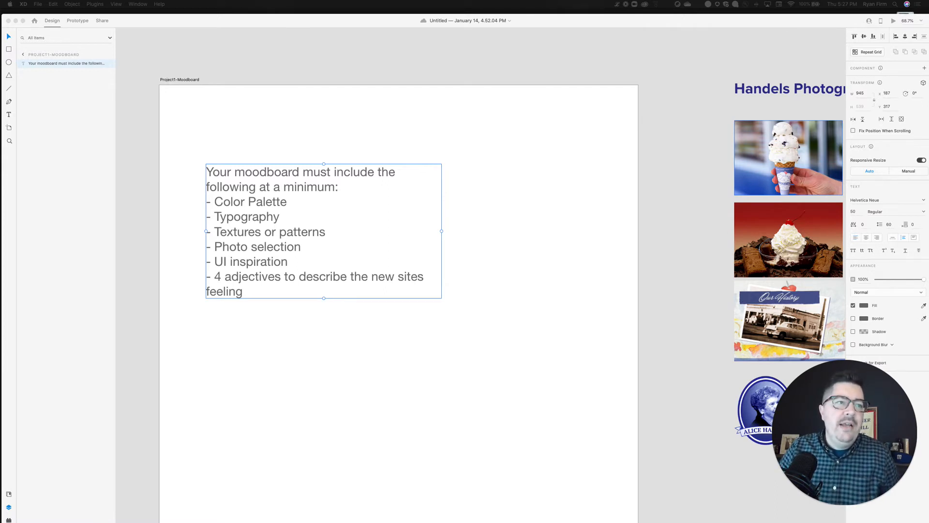
Step: Examine the Handels Photography/Patterns and UI Inspiration image collections beside the artboard
scroll(689, 185, right, 10)
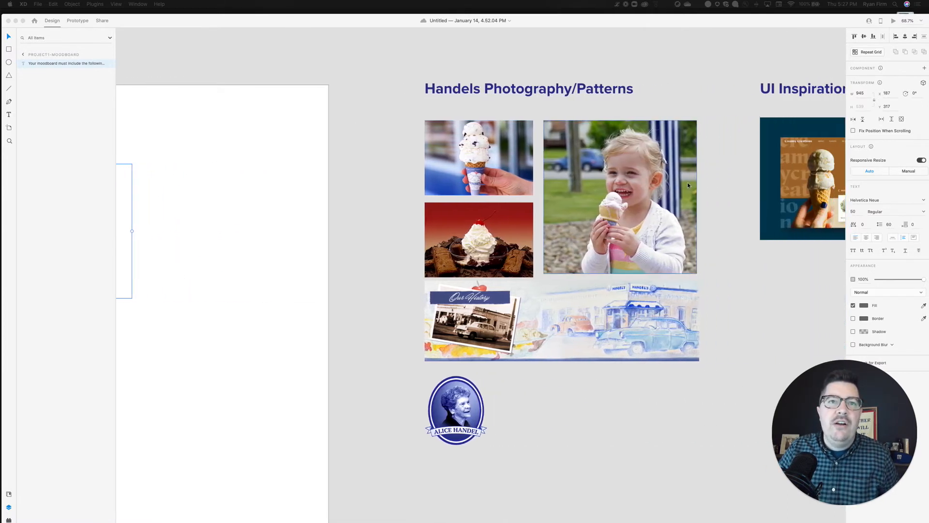
scroll(689, 185, up, 3)
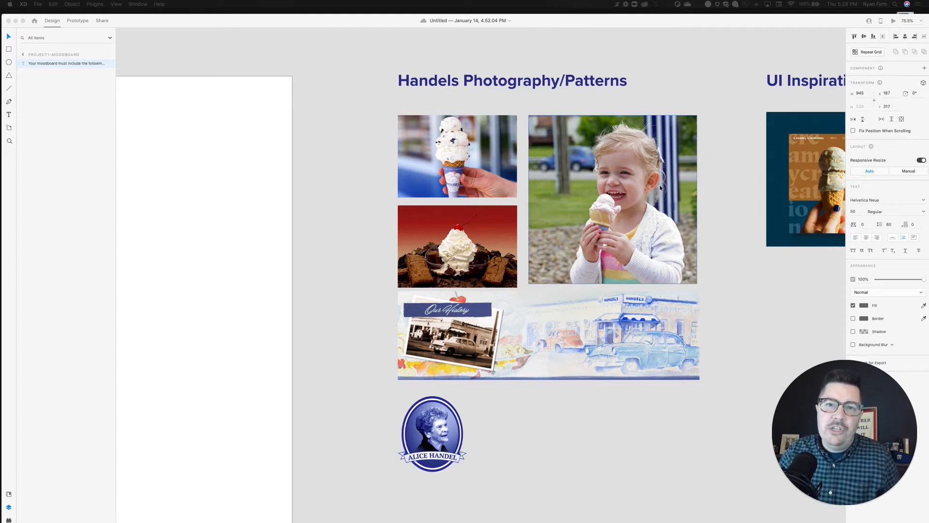
scroll(660, 187, right, 3)
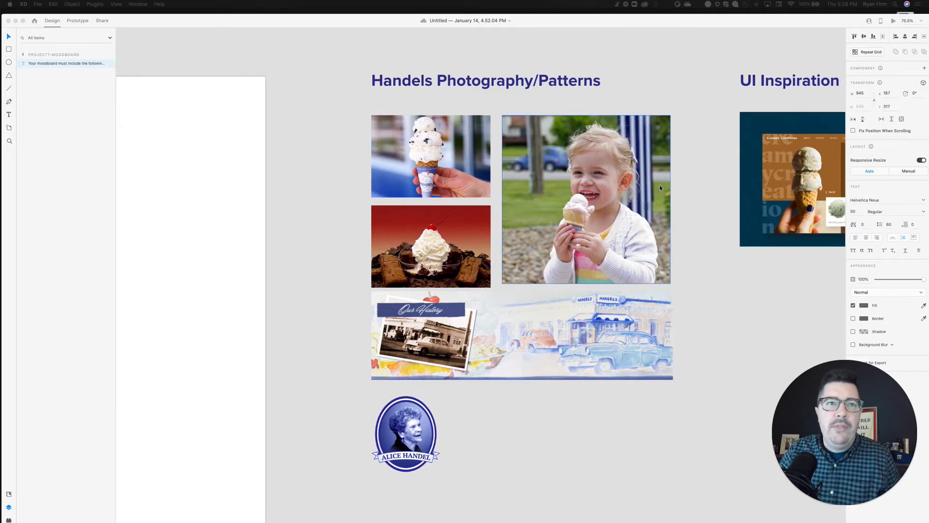
scroll(660, 188, right, 10)
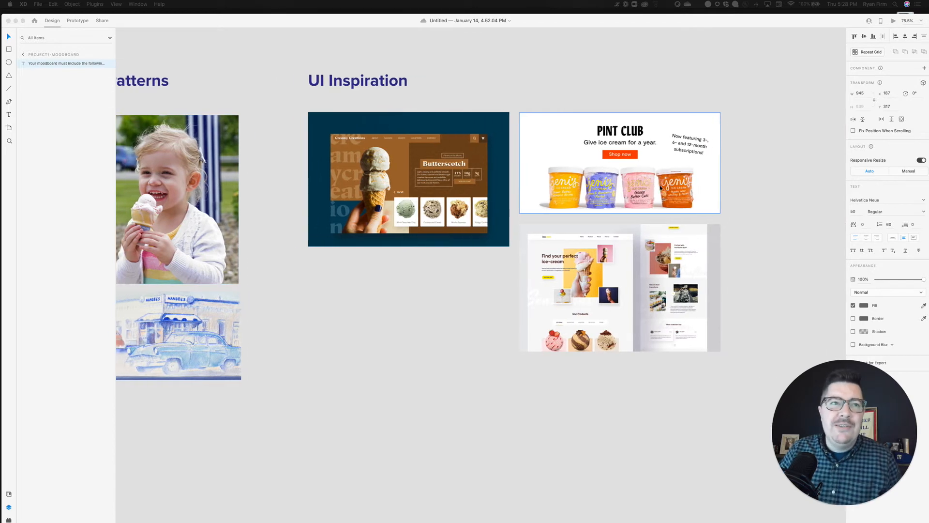
scroll(660, 188, right, 1)
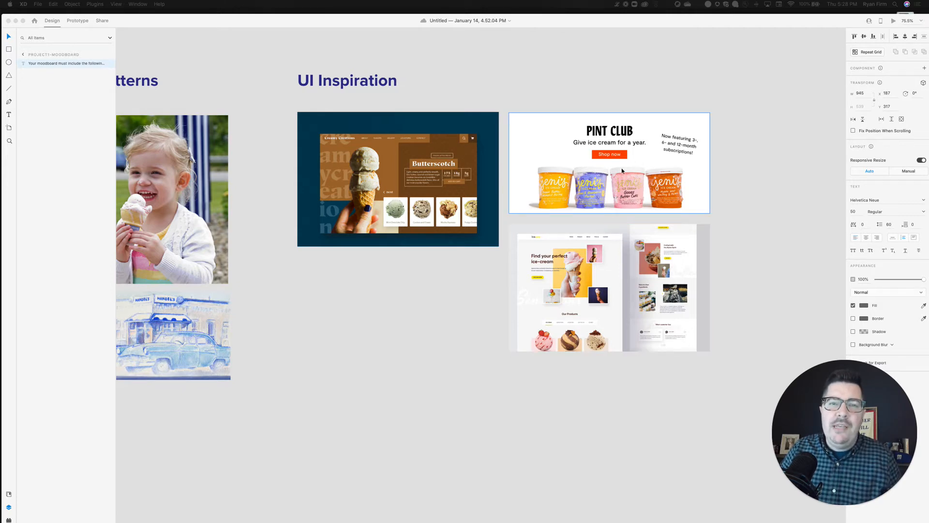
scroll(623, 171, right, 1)
scroll(622, 171, right, 3)
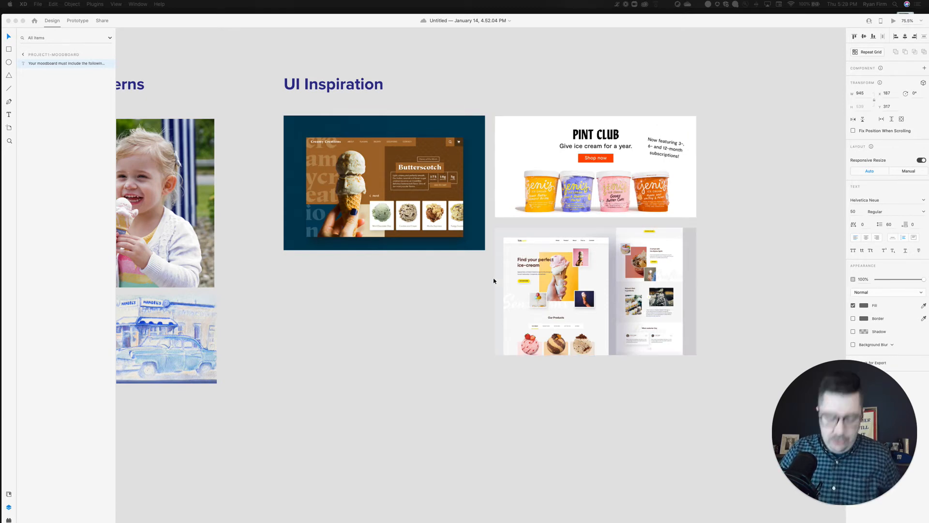
scroll(494, 280, down, 2)
scroll(493, 280, down, 5)
scroll(532, 283, left, 5)
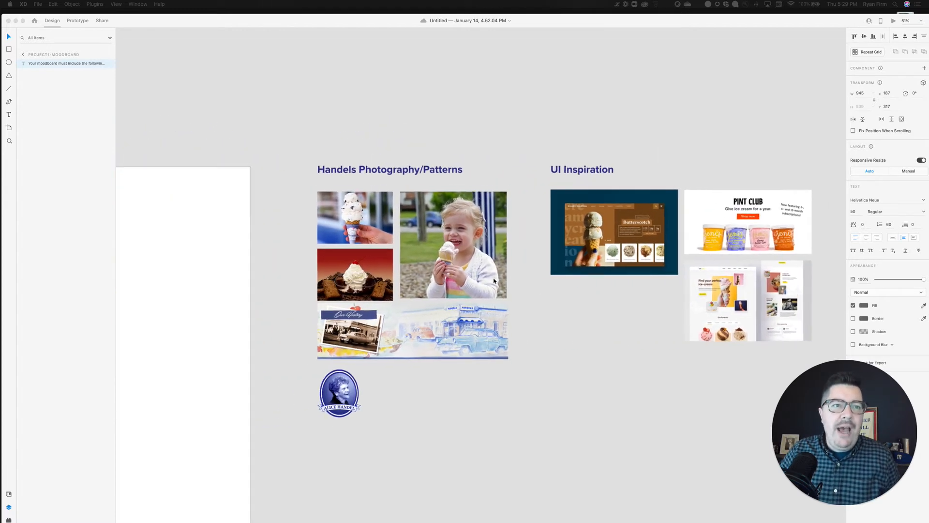
Step: Place HandelsLogo.Header.png from the Handels assets Photography folder in Finder beside the oval portrait badge on the pasteboard, and scale the logo down
mouse_move(567, 521)
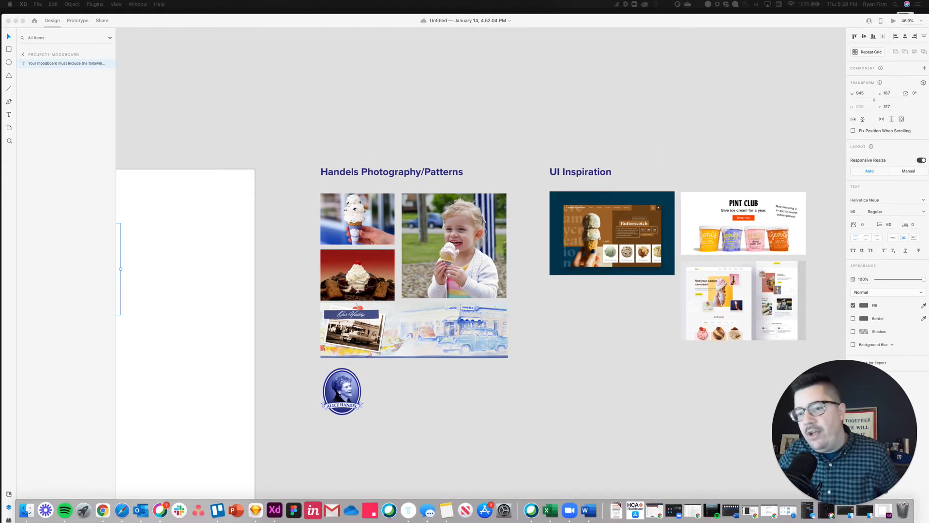
click(870, 516)
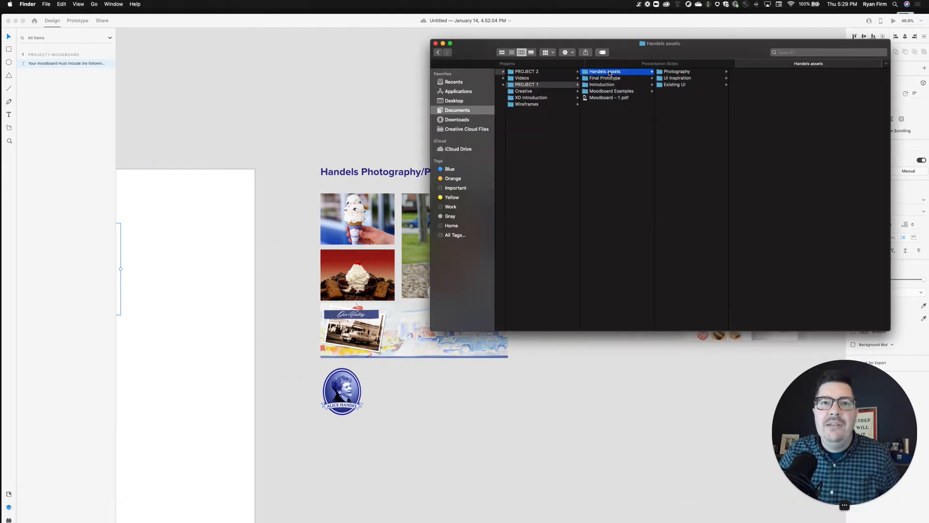
click(697, 72)
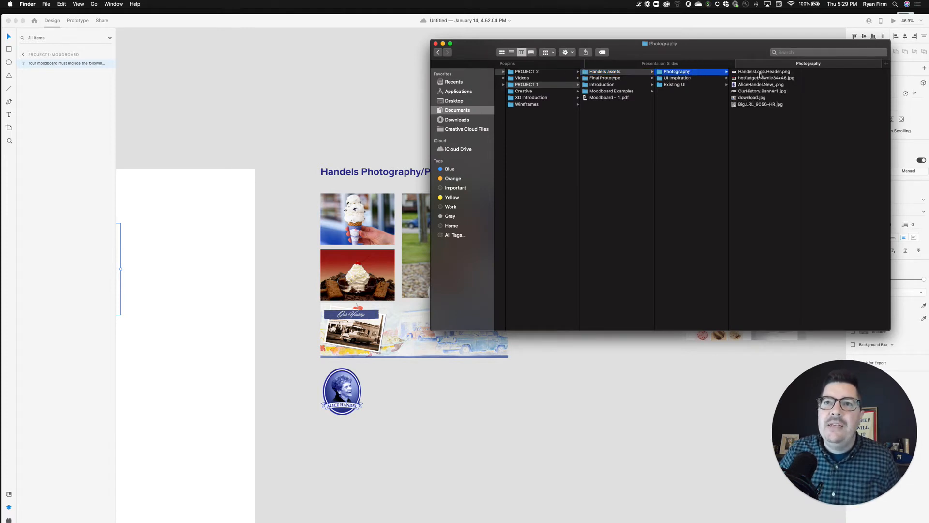
click(761, 72)
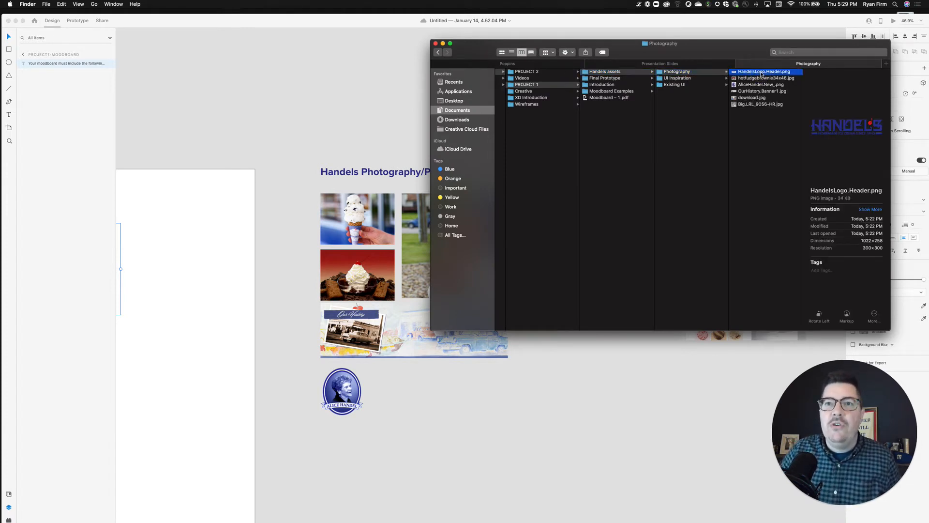
drag(762, 74, 420, 381)
click(464, 426)
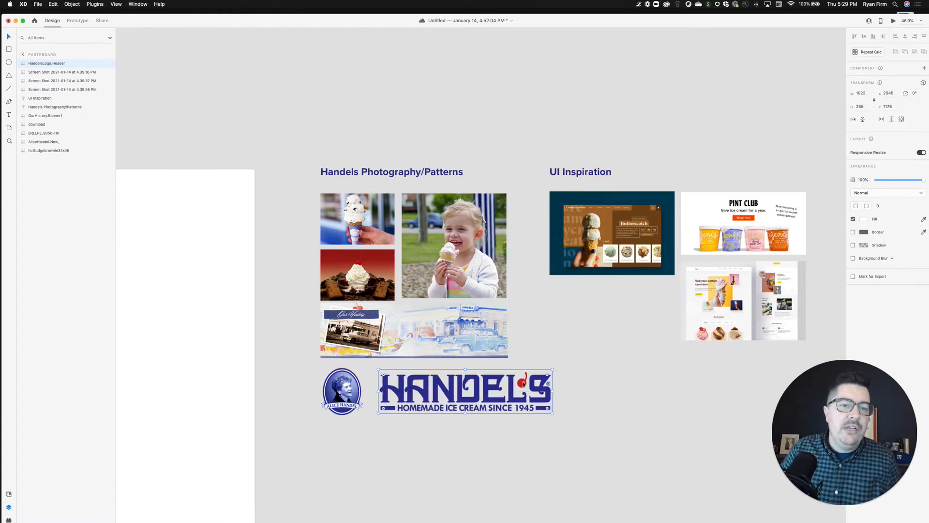
drag(551, 370, 486, 387)
click(535, 383)
Step: Switch back to Finder and preview the Photography folder's images from hotfudgebrownie34x46.jpg through Big.LRL_9056-HR.jpg
key(super+Tab)
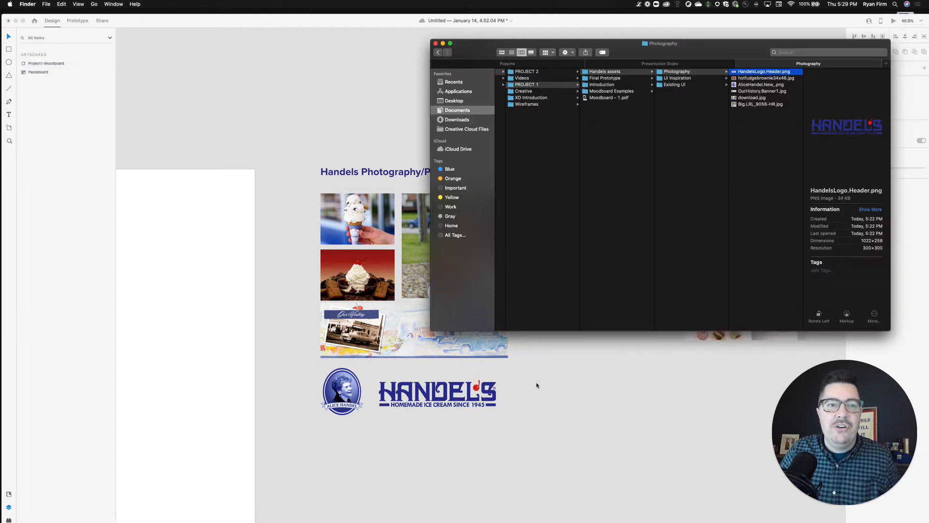
click(765, 79)
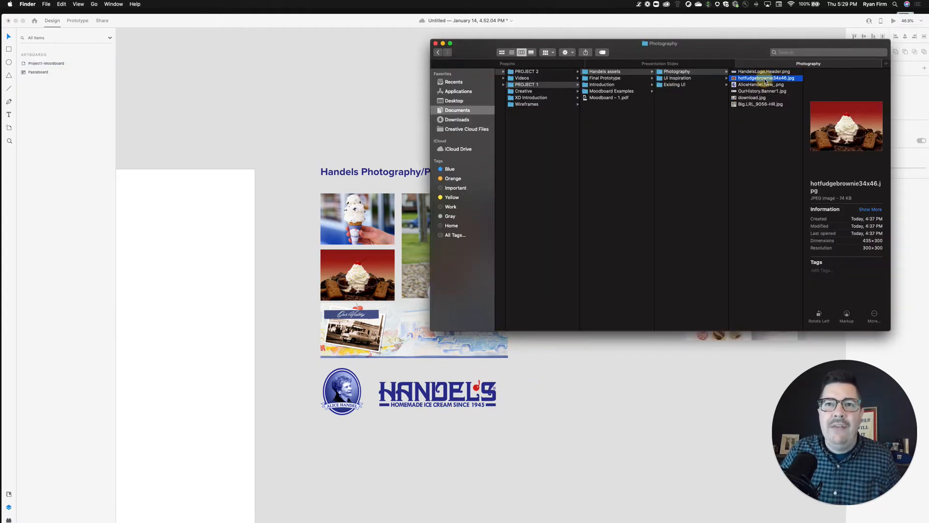
key(space)
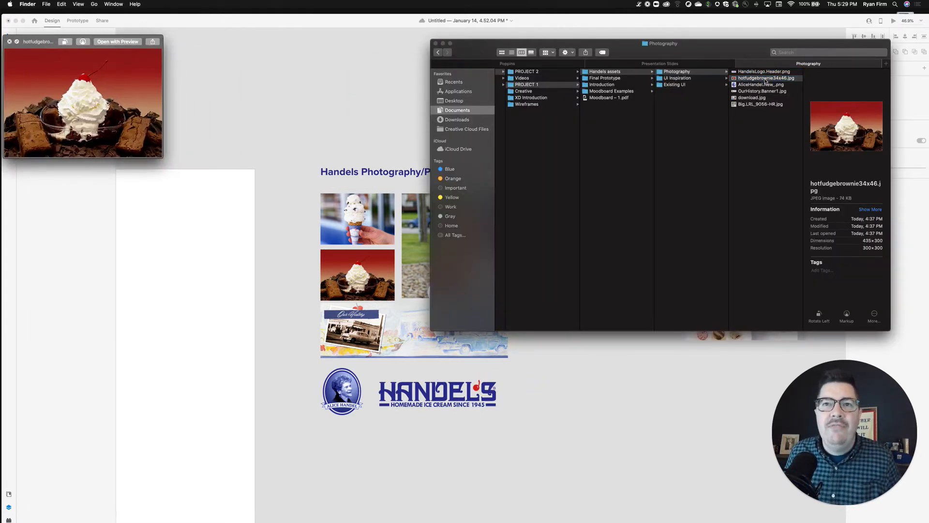
key(Down)
key(Down)
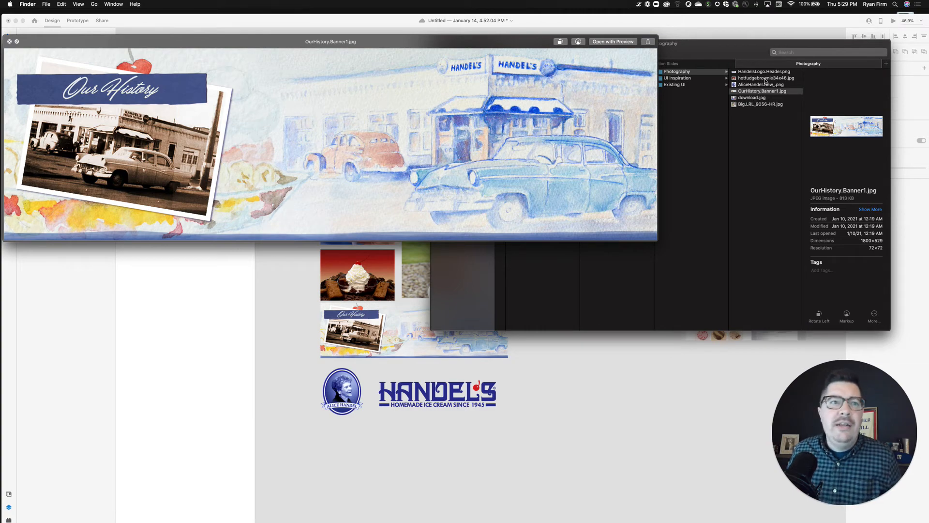
key(Down)
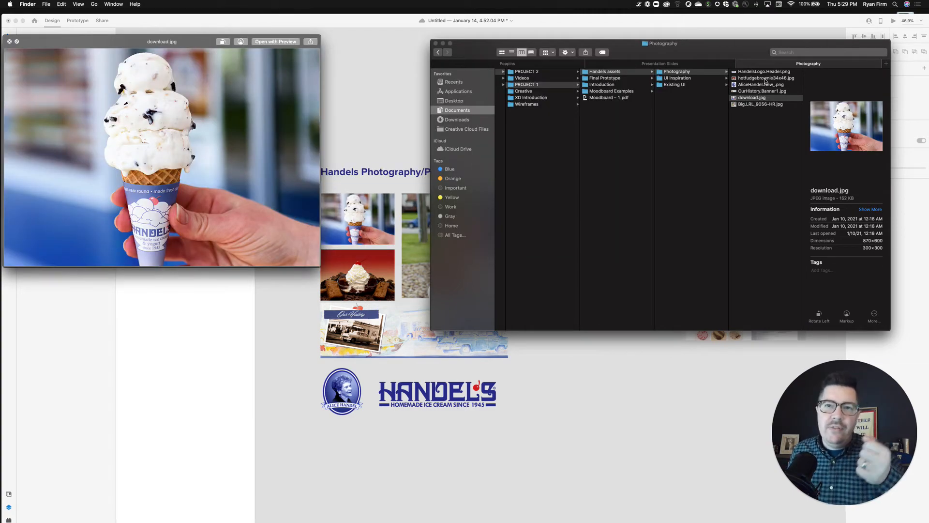
key(Down)
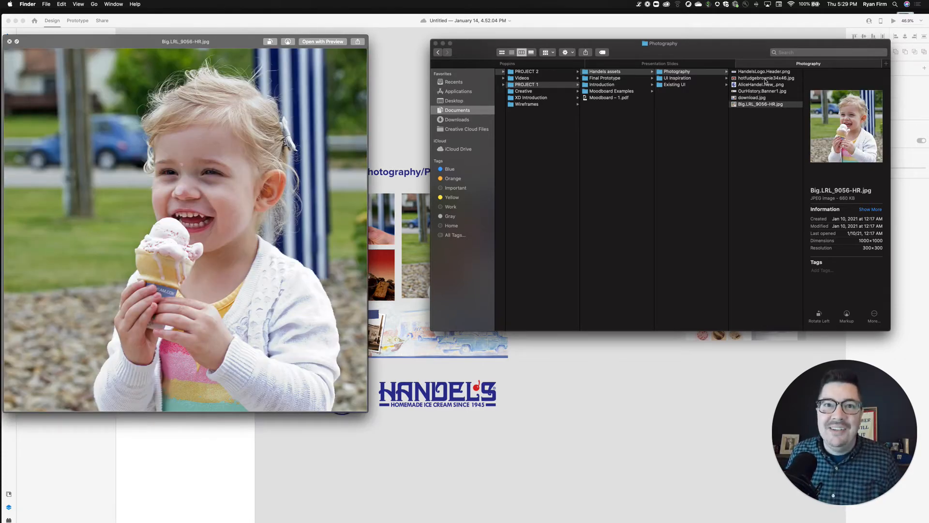
key(space)
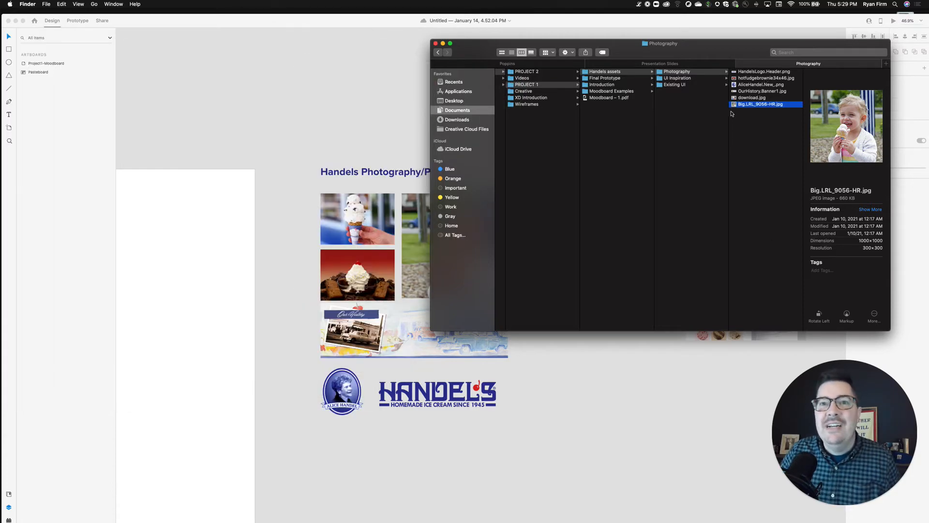
Step: Open the UI Inspiration folder and preview its three website screenshots one after another
click(693, 79)
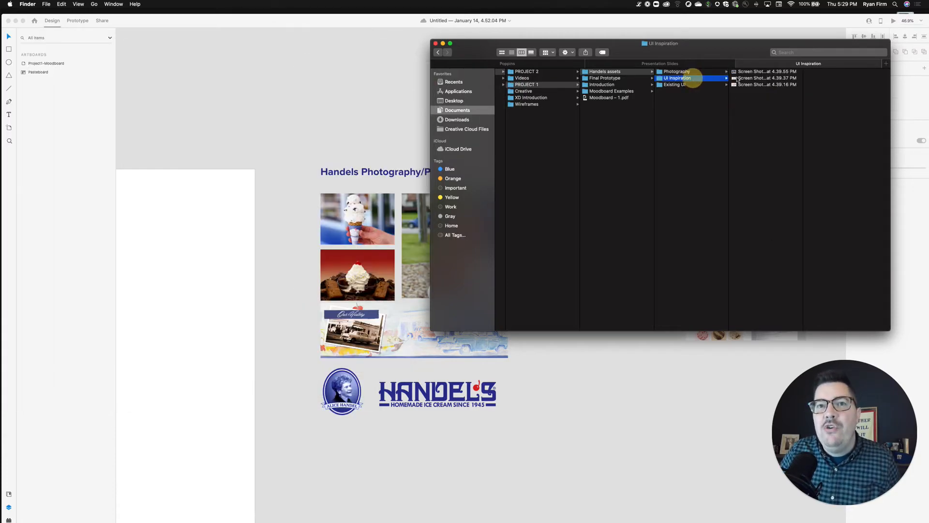
click(779, 73)
key(space)
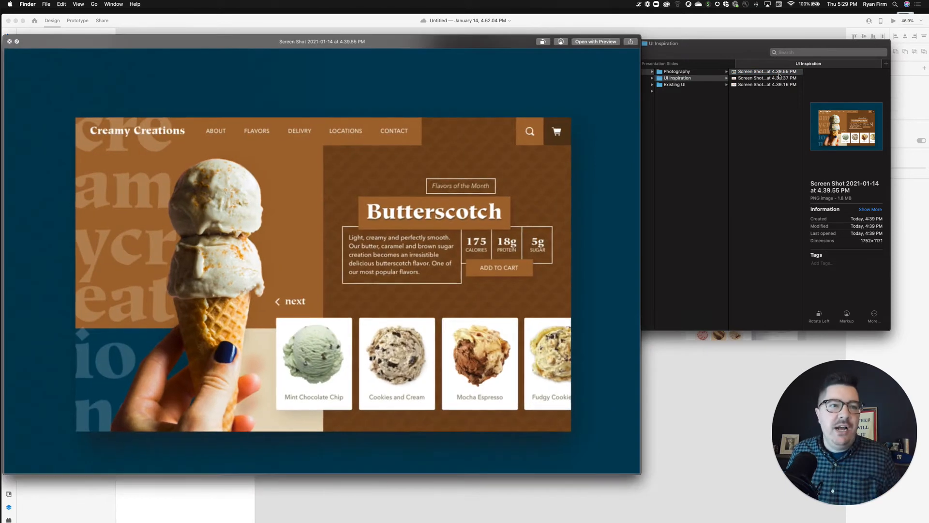
key(Down)
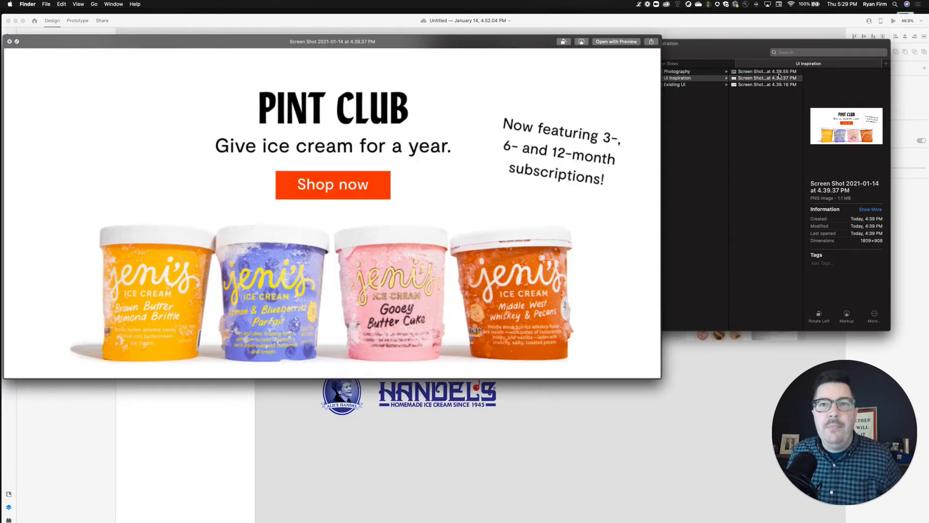
key(Down)
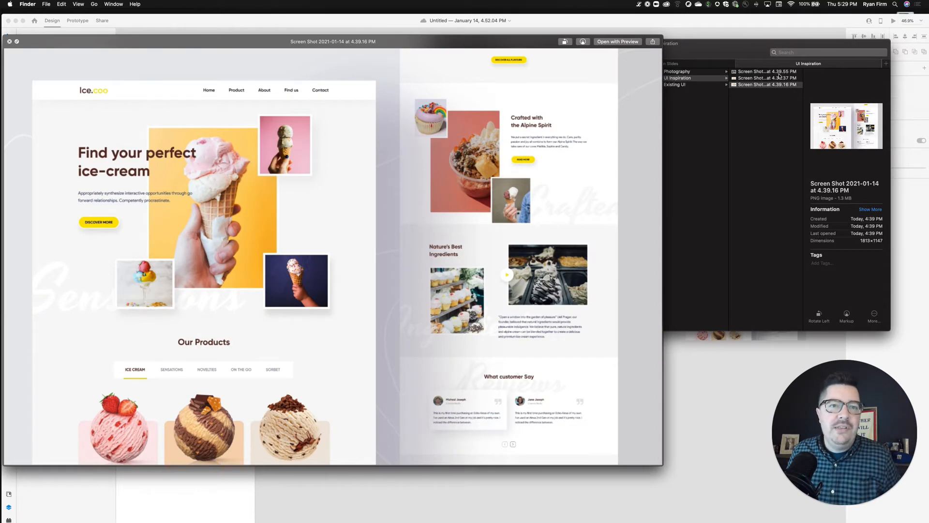
Step: Close the preview and place Homepage.png from the Existing UI folder's Desktop subfolder on the XD pasteboard beside the moodboard artboard
key(space)
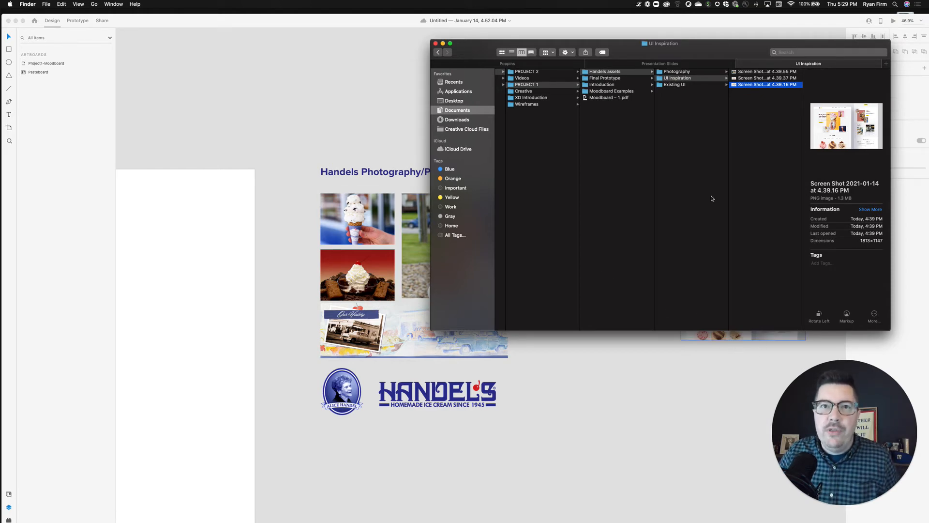
click(699, 86)
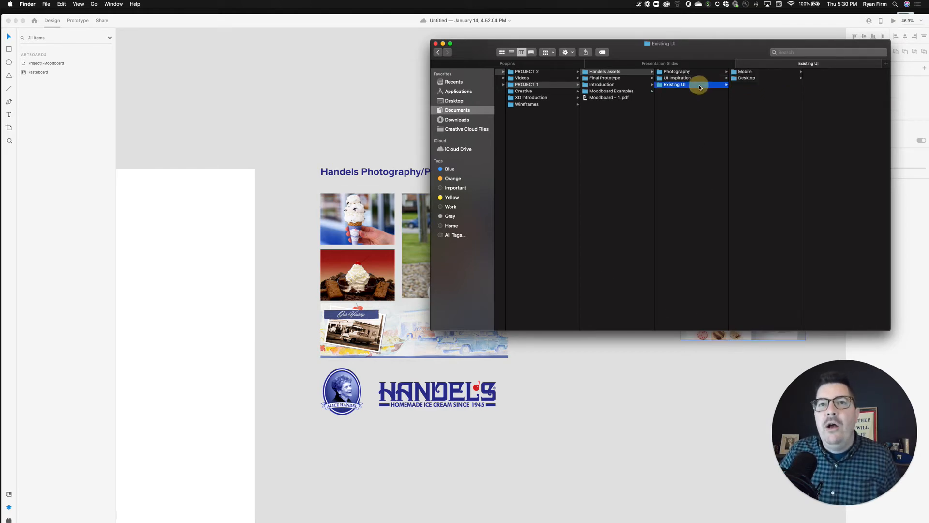
click(748, 79)
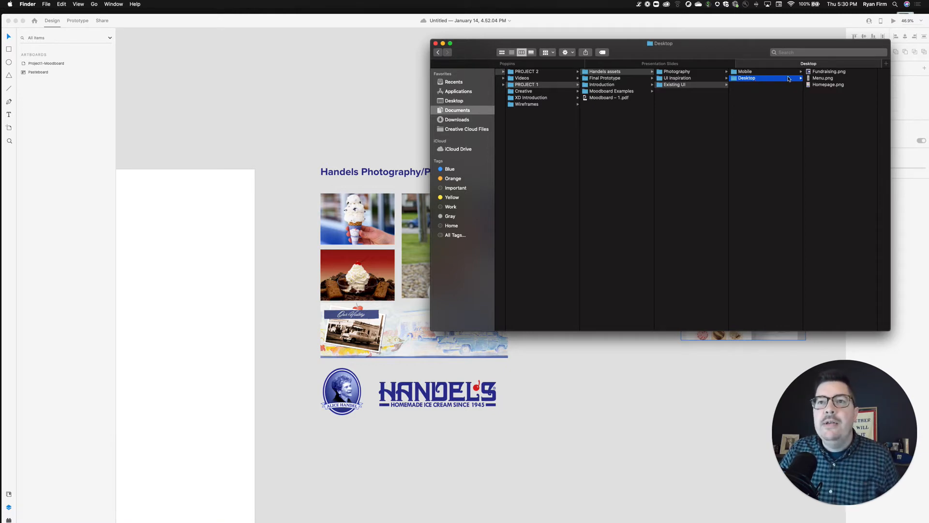
click(822, 72)
click(751, 87)
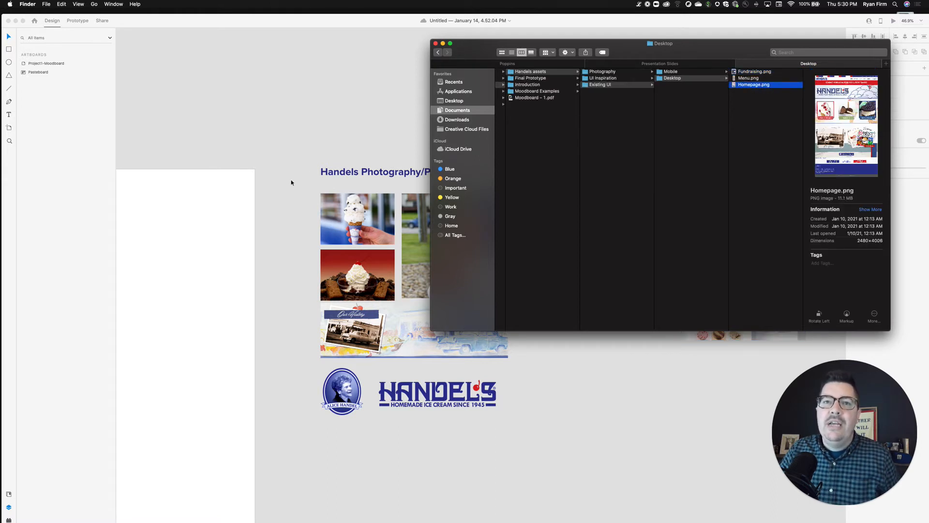
scroll(289, 180, left, 10)
scroll(289, 180, right, 2)
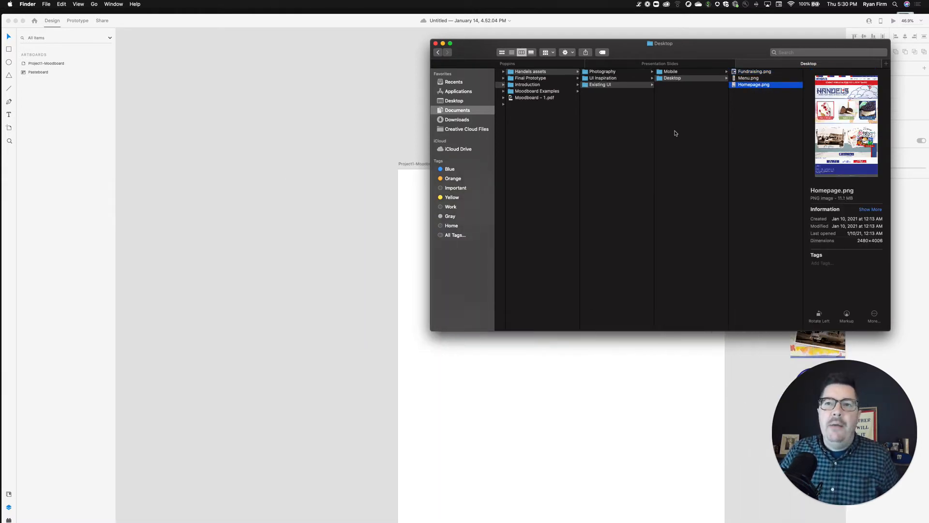
drag(751, 85, 252, 217)
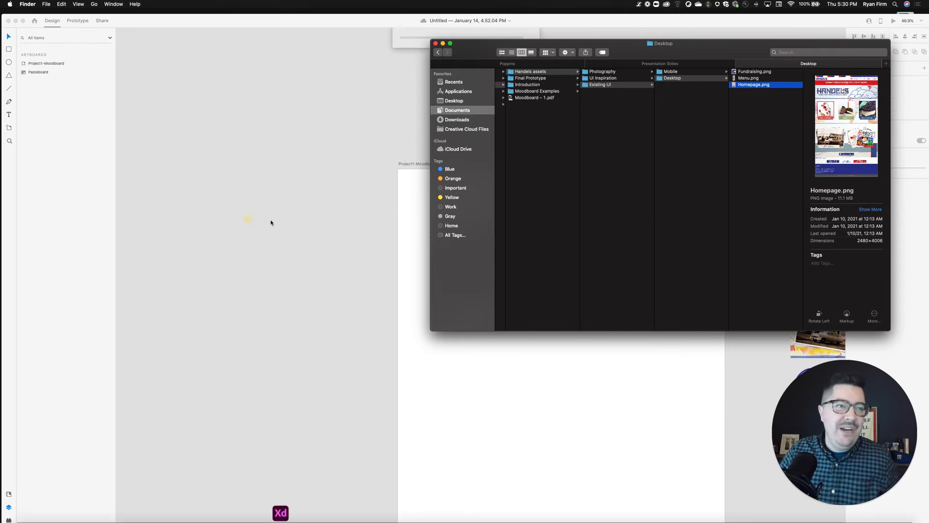
Step: Scale the placed homepage screenshot down to about 1294 wide and position it just left of the Project1-Moodboard artboard
click(328, 211)
drag(554, 266, 324, 153)
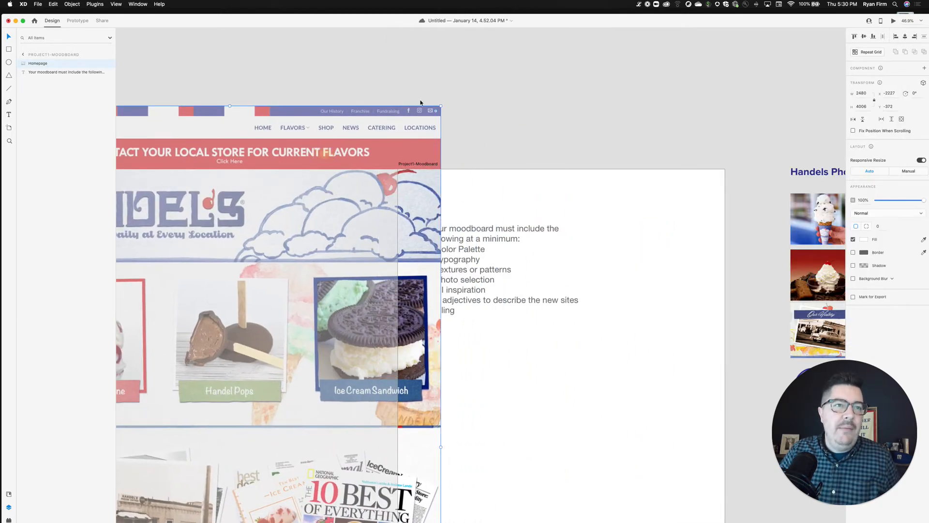
drag(441, 105, 338, 242)
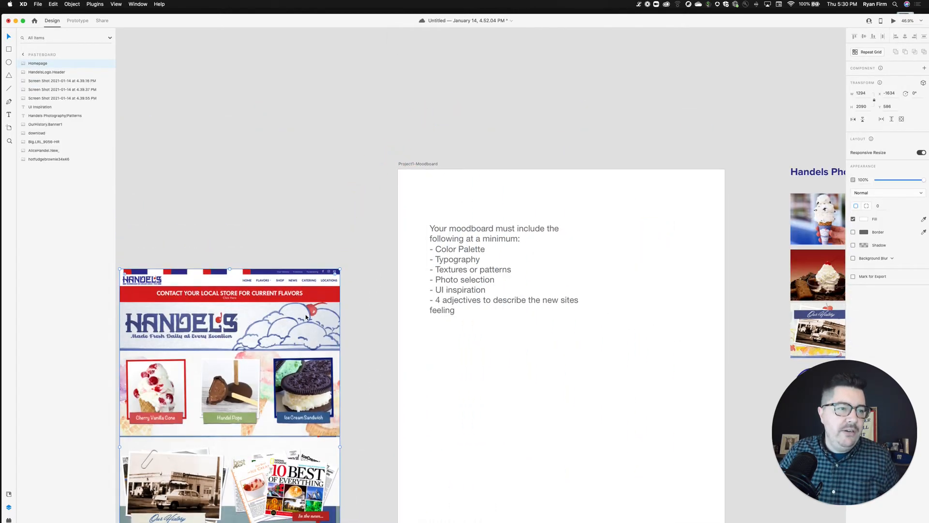
drag(306, 309, 334, 218)
click(341, 146)
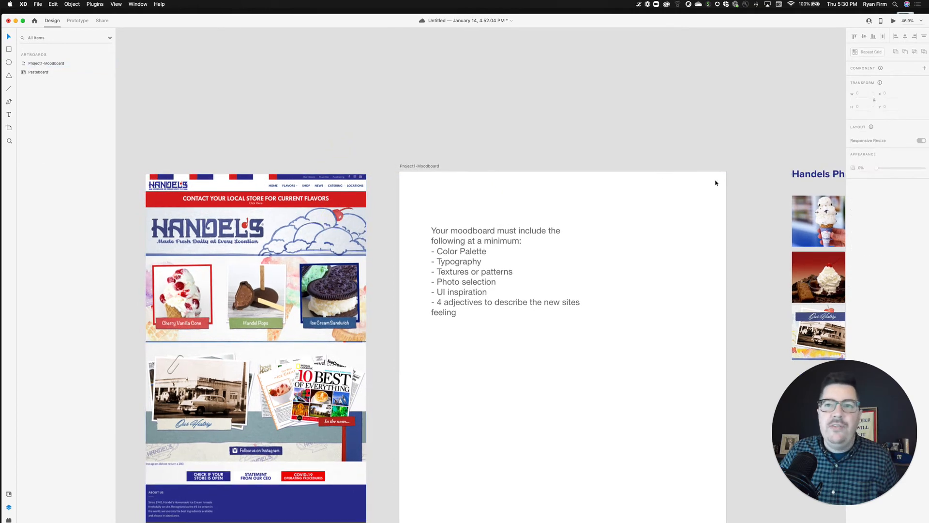
Step: Copy the Handels Photography/Patterns heading above the homepage screenshot and change its text to "Current Website"
drag(821, 177, 189, 156)
text(Current w)
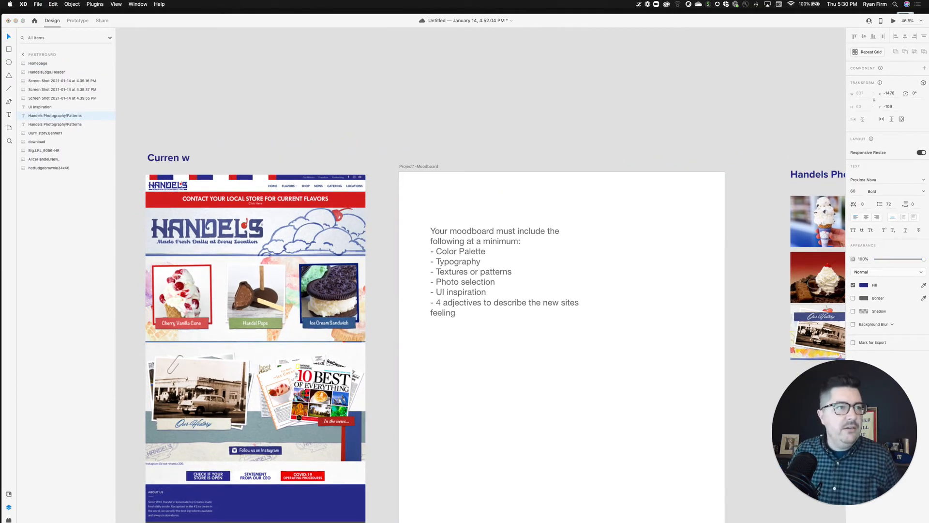
key(BackSpace)
key(BackSpace)
text(Website)
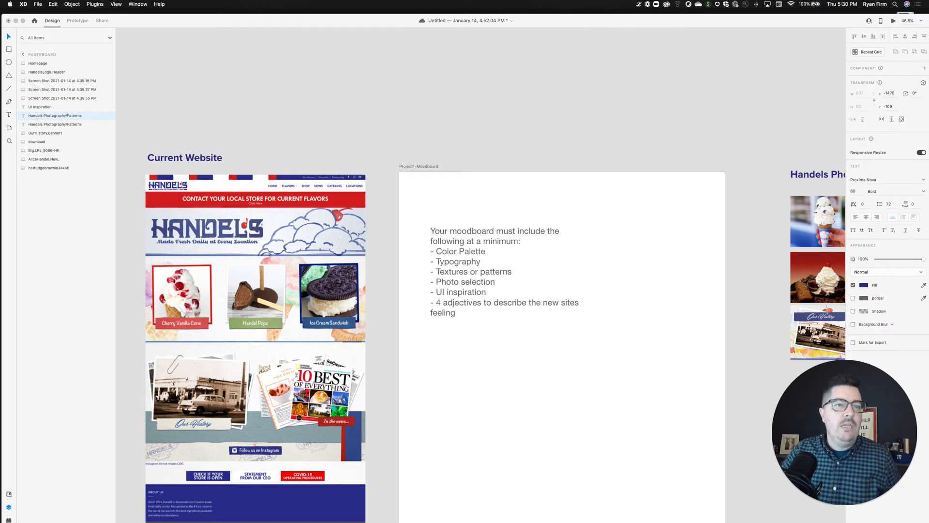
click(345, 88)
Step: Review the current website screenshot, moodboard artboard, photography and UI inspiration collections laid out together
scroll(391, 127, down, 5)
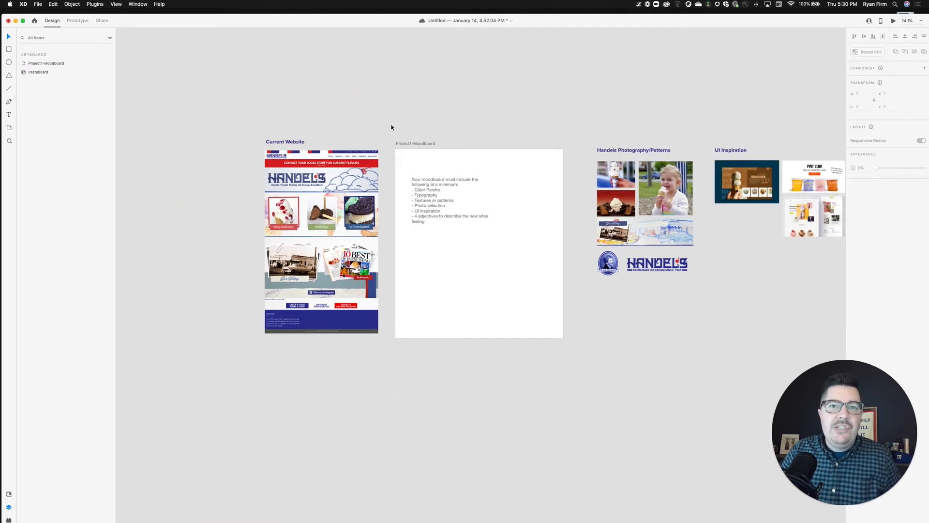
scroll(392, 128, right, 3)
scroll(392, 127, up, 1)
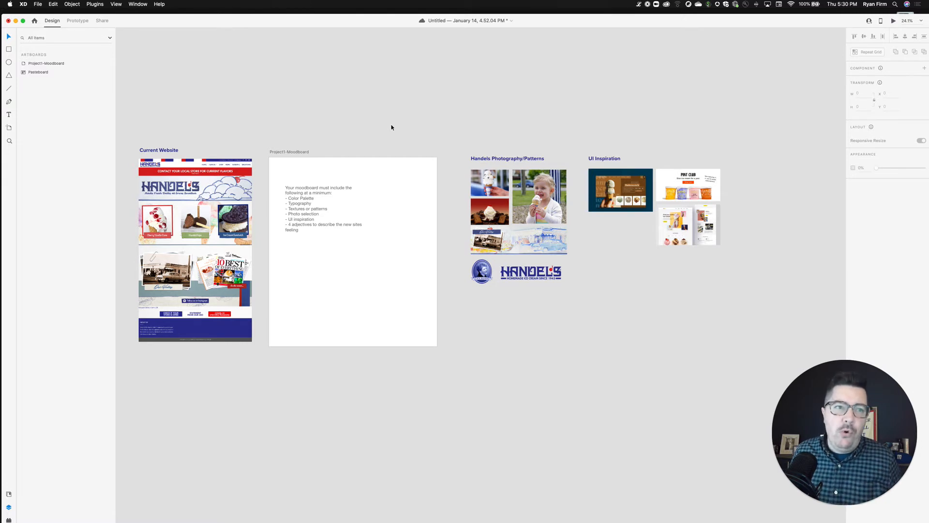
scroll(391, 127, left, 3)
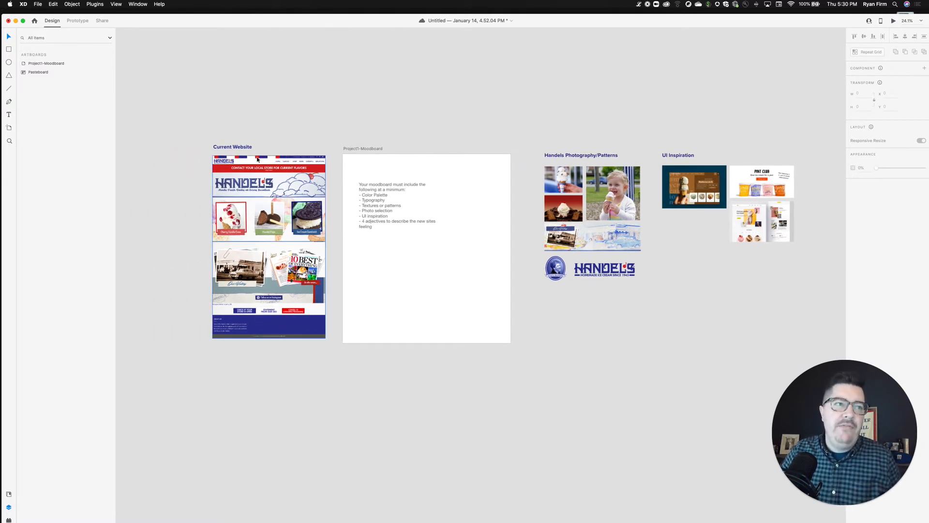
scroll(246, 190, right, 1)
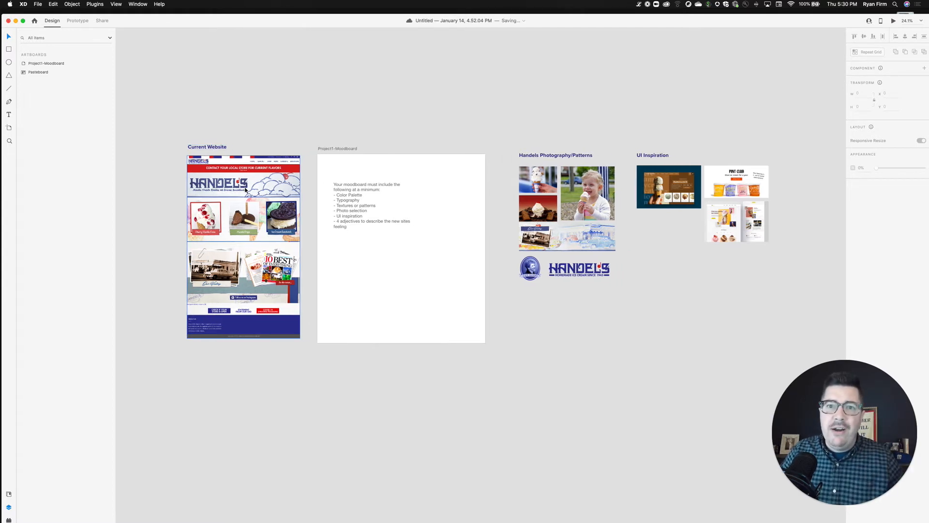
scroll(245, 191, right, 3)
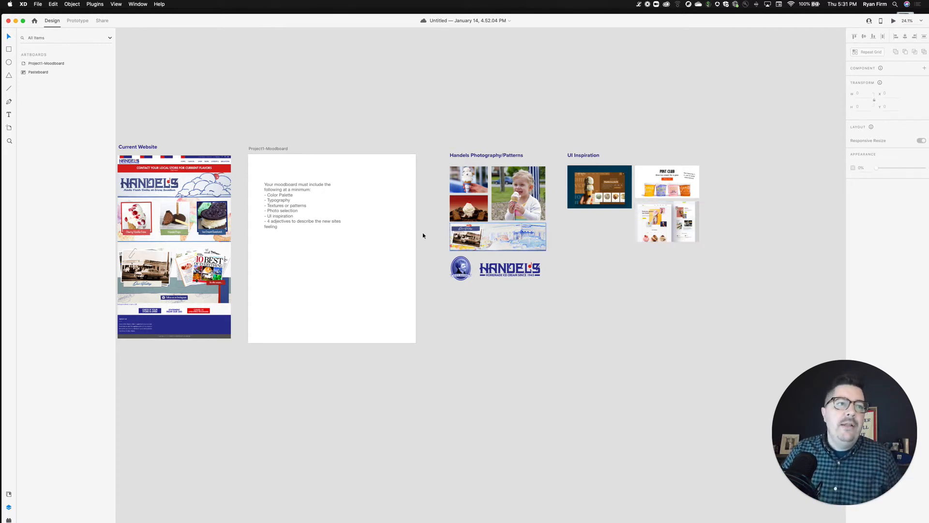
Step: Move the moodboard requirements text down to Y 960 on the artboard to free up the space above it
scroll(318, 224, down, 3)
scroll(318, 226, up, 5)
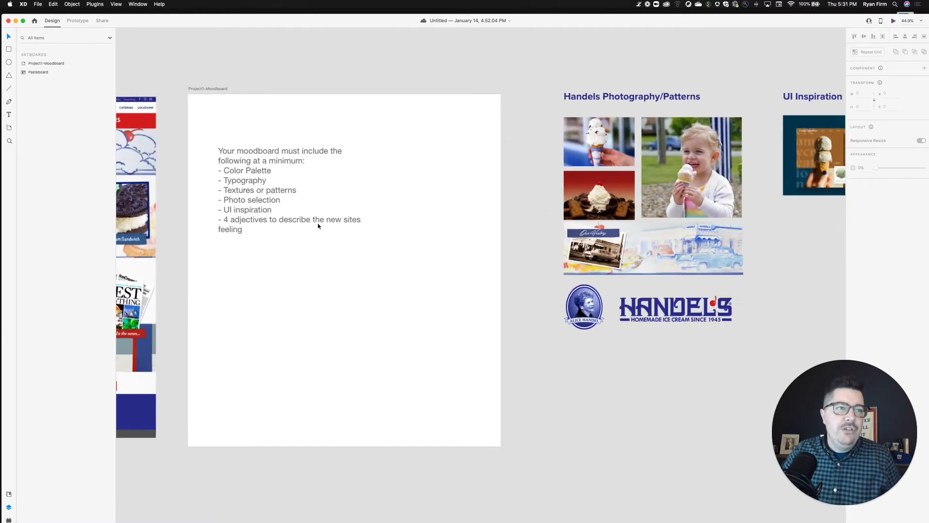
drag(283, 178, 288, 282)
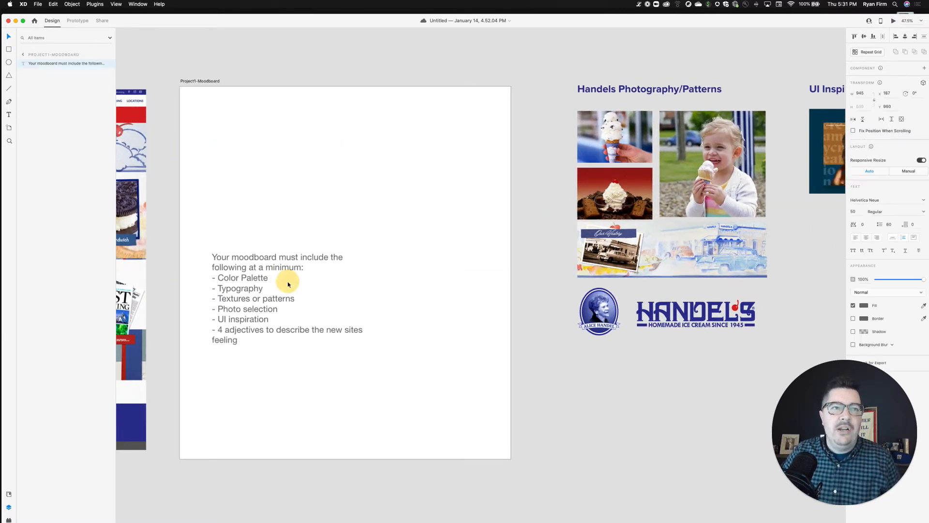
click(398, 232)
Step: Draw a rectangle about 398 by 179 near the artboard's upper-left corner and fill it with navy sampled from the homepage screenshot
scroll(329, 191, left, 4)
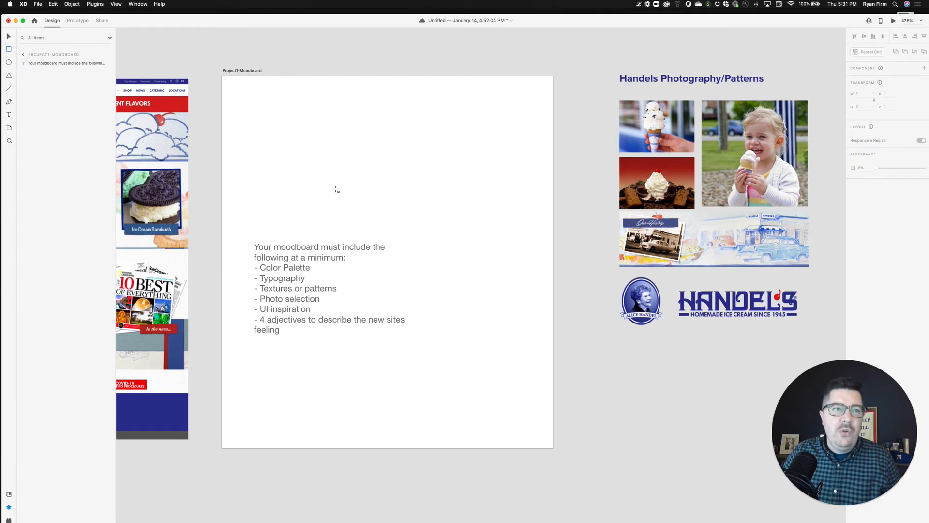
key(r)
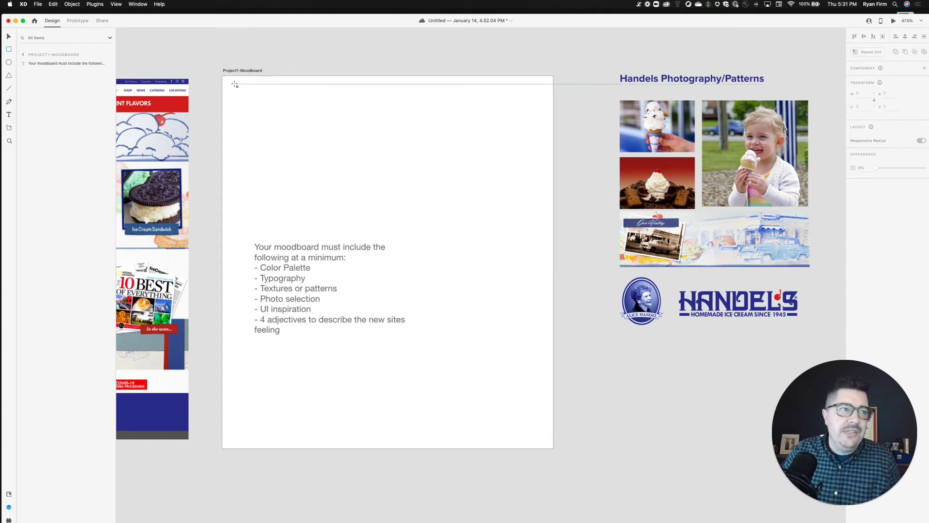
scroll(235, 85, left, 10)
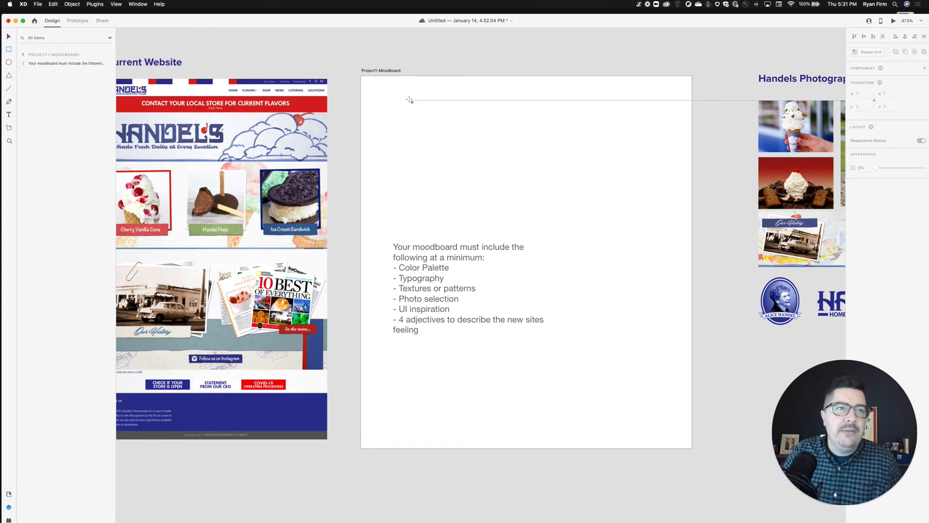
drag(387, 91, 457, 121)
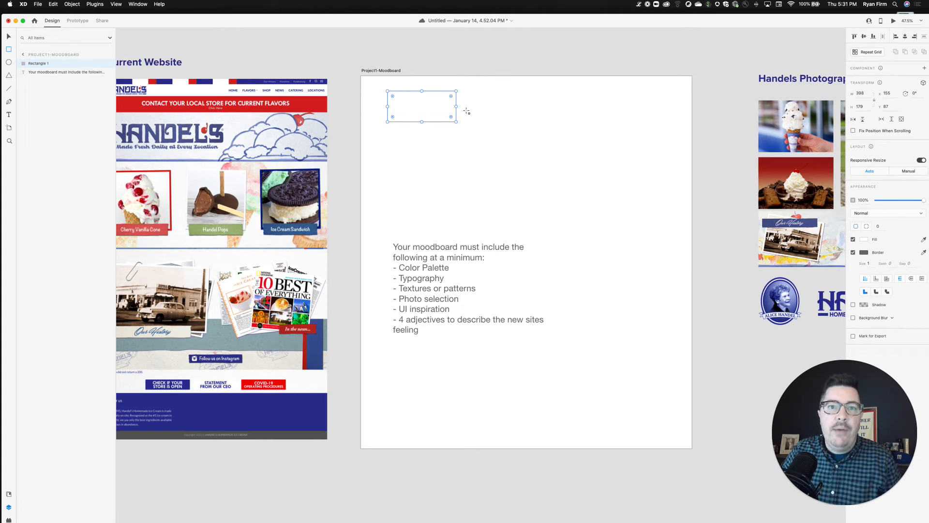
key(i)
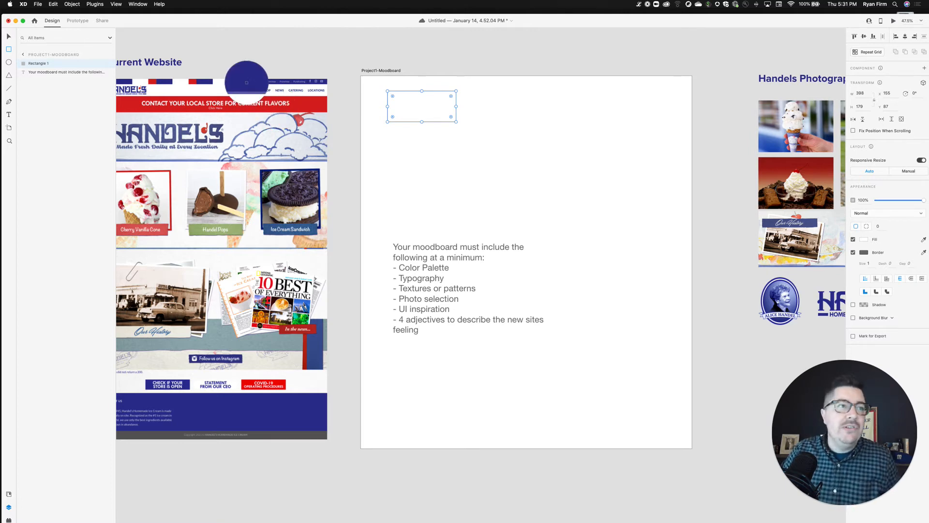
click(249, 85)
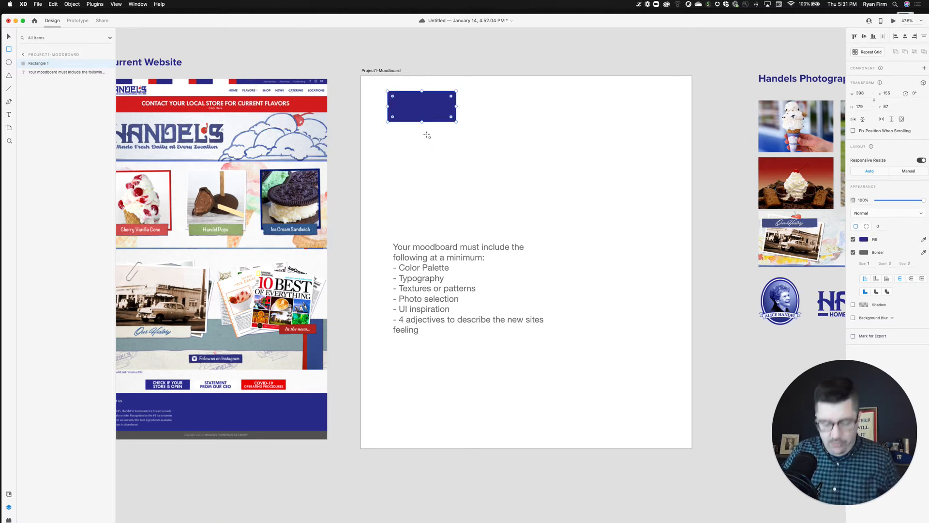
Step: Add a red swatch beside the navy one using a copy filled from the homepage banner, and shift the pair to X 142
key(v)
alt+drag(427, 111, 499, 111)
key(i)
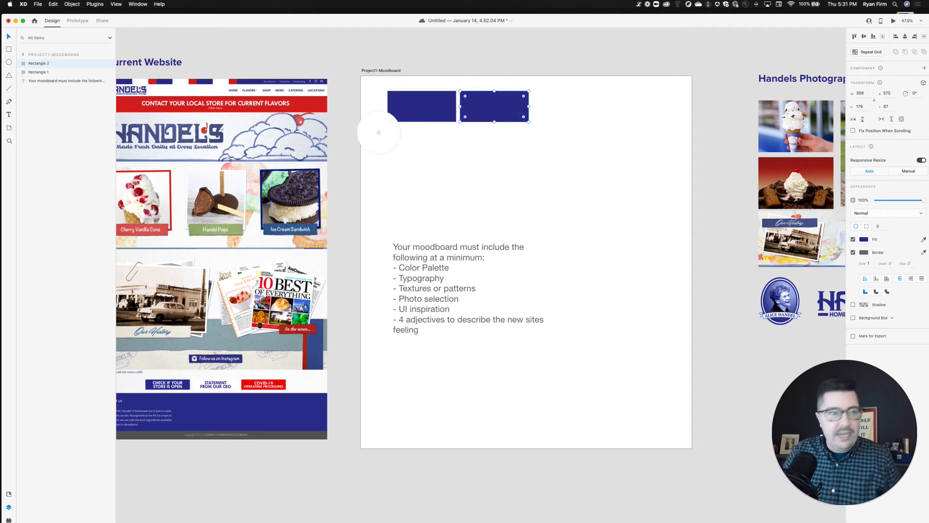
click(305, 104)
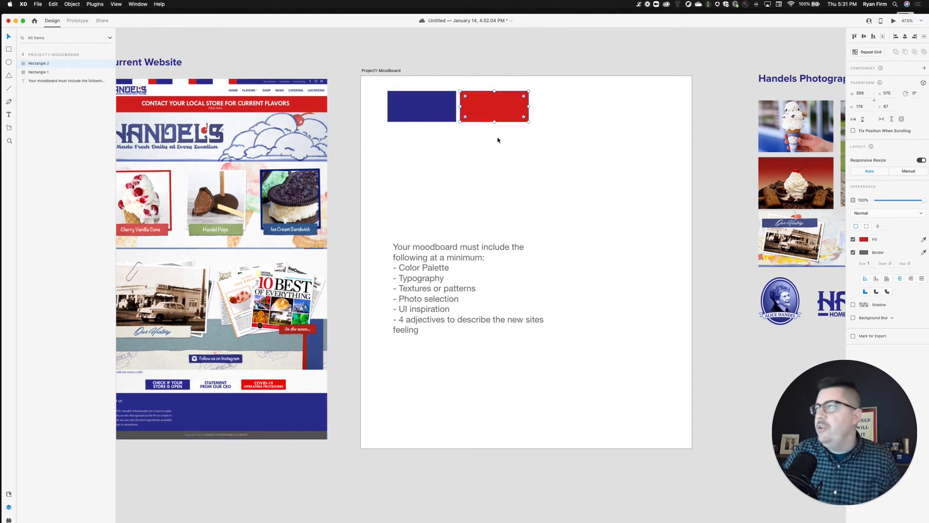
drag(490, 138, 418, 110)
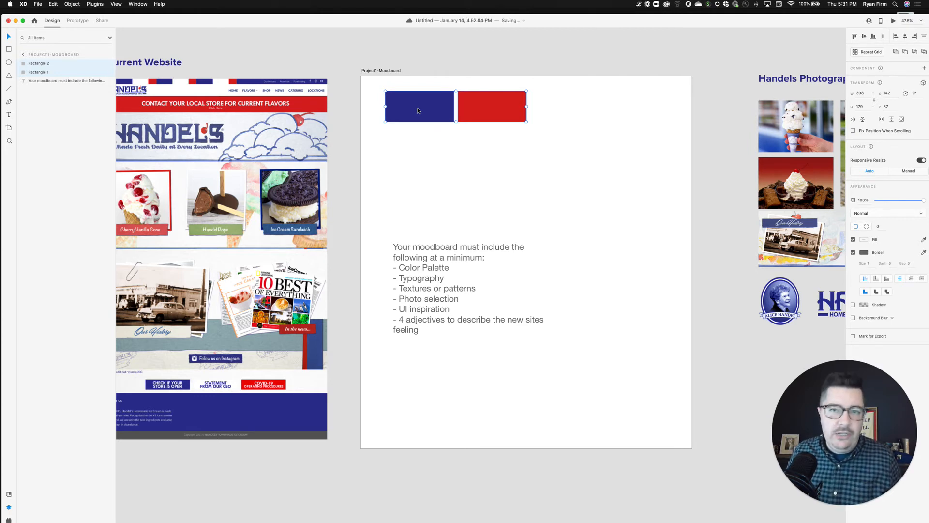
click(445, 124)
Step: Duplicate the red swatch as a third one beside it and fill the copy with pale orange sampled from the homepage's watercolor background
scroll(504, 149, right, 4)
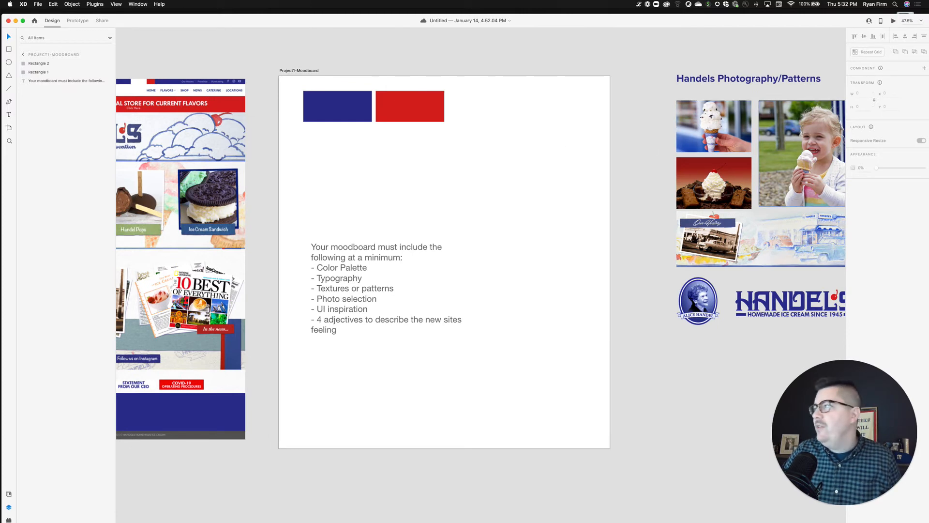
scroll(583, 199, left, 2)
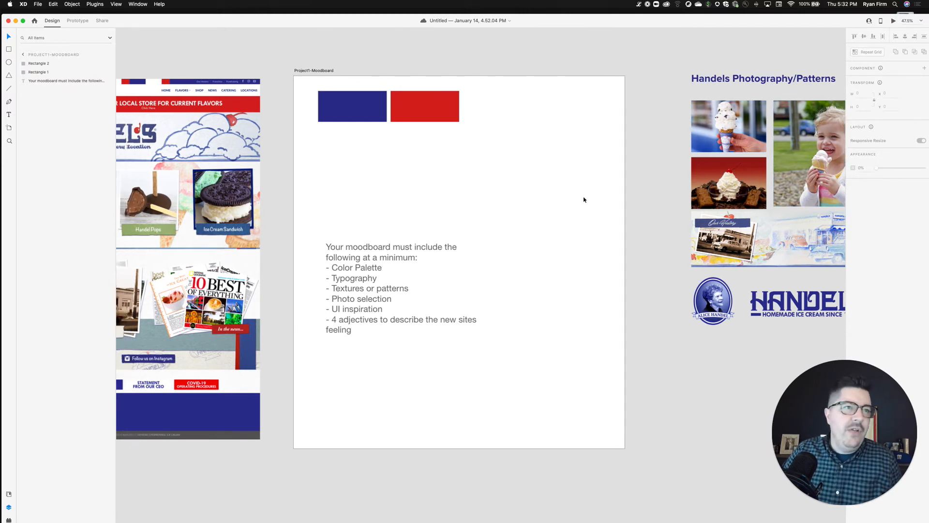
click(466, 106)
drag(466, 106, 541, 107)
scroll(280, 227, left, 4)
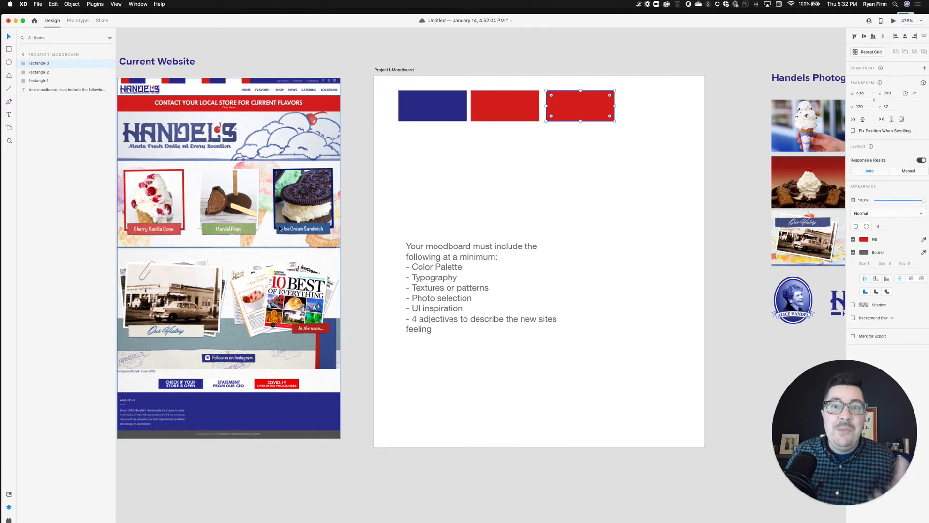
scroll(271, 230, up, 1)
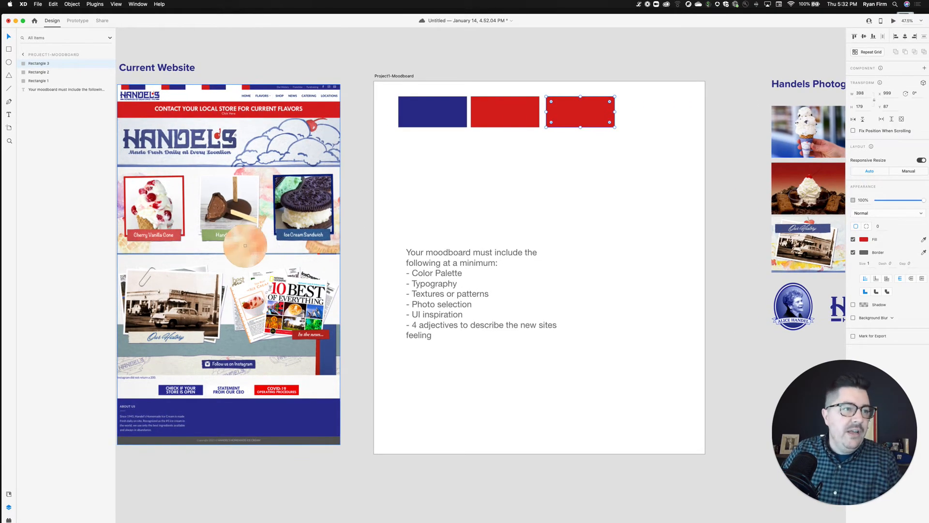
key(i)
click(245, 248)
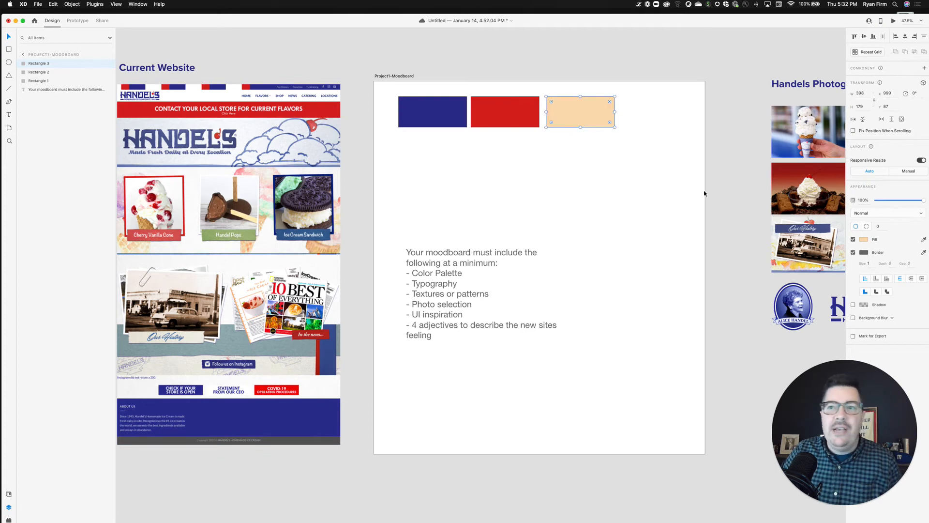
Step: Remove the border from all three color swatches
shift+click(514, 113)
shift+click(451, 114)
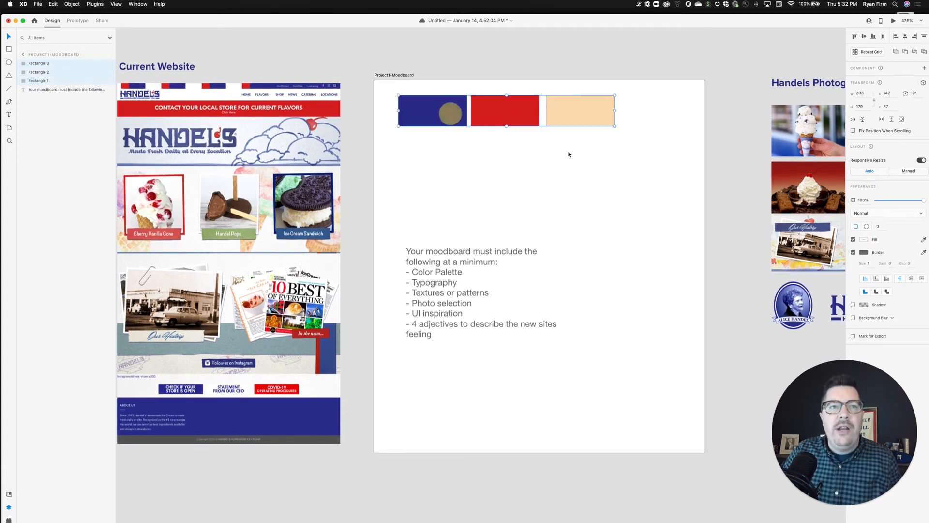
click(853, 253)
click(703, 160)
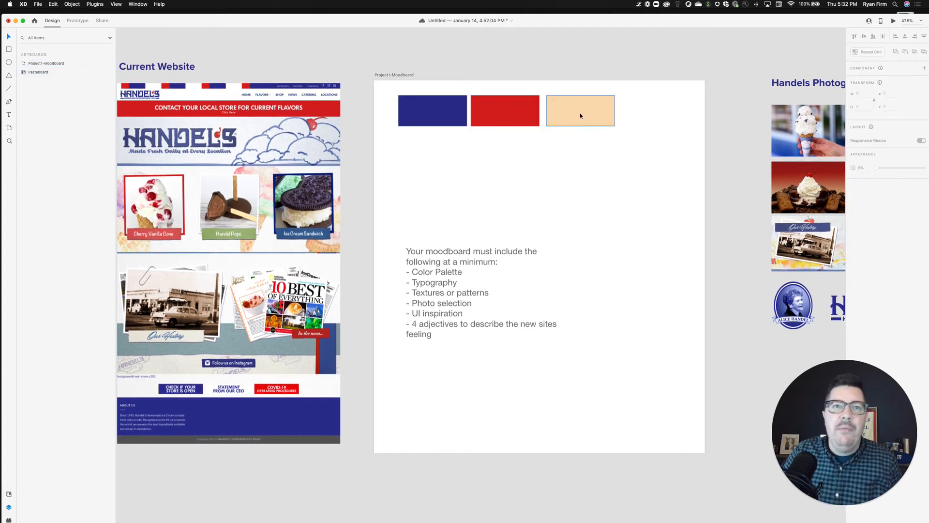
Step: Add a fourth swatch at X 1402 by duplicating the pale orange one, and recolor the third swatch to a very dark, bluish black
mouse_move(578, 114)
mouse_down()
mouse_move(635, 115)
mouse_move(568, 115)
mouse_up()
click(640, 113)
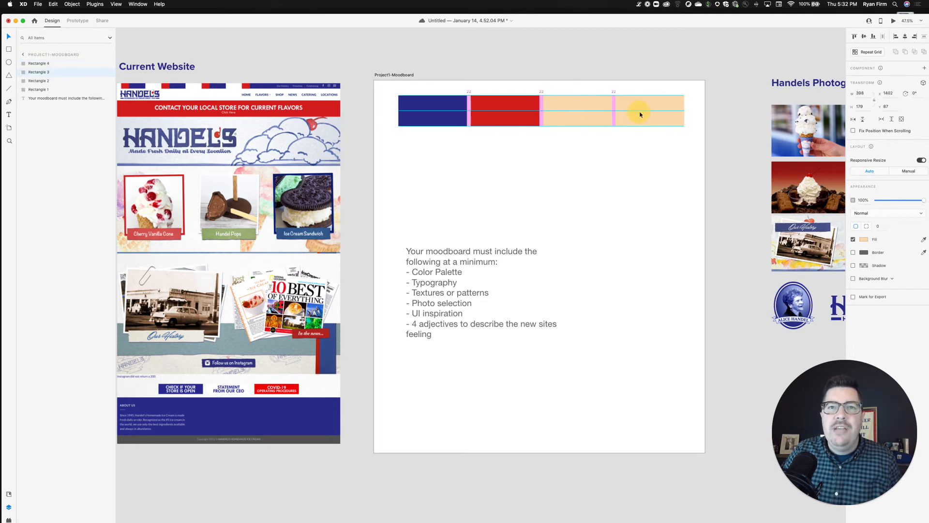
click(604, 113)
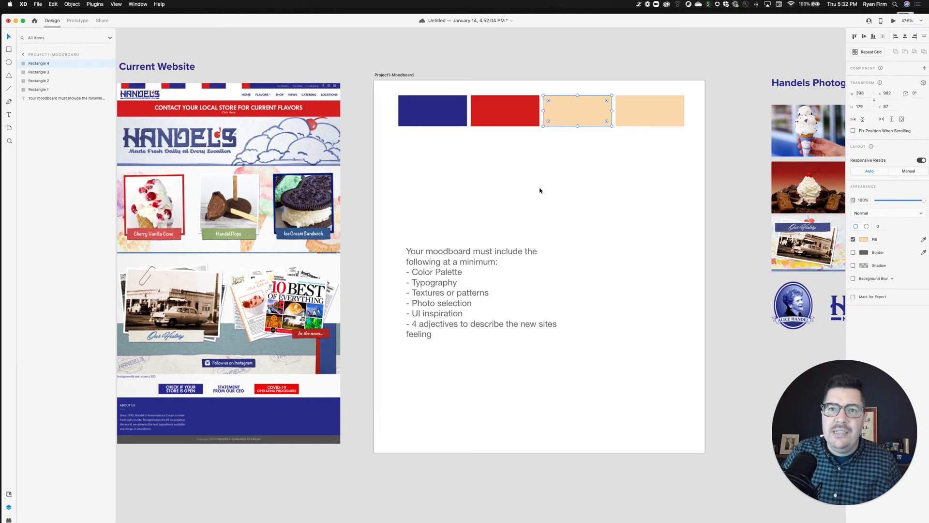
click(863, 239)
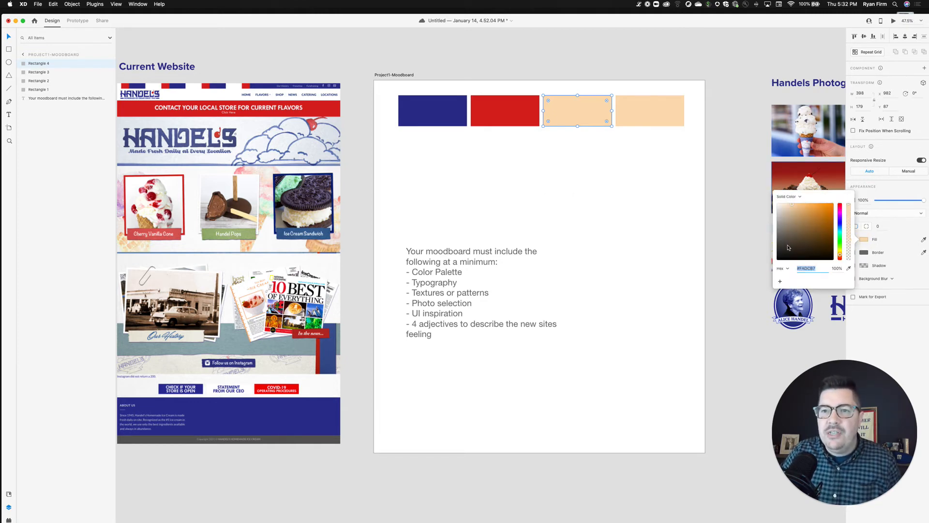
click(841, 225)
drag(841, 225, 789, 251)
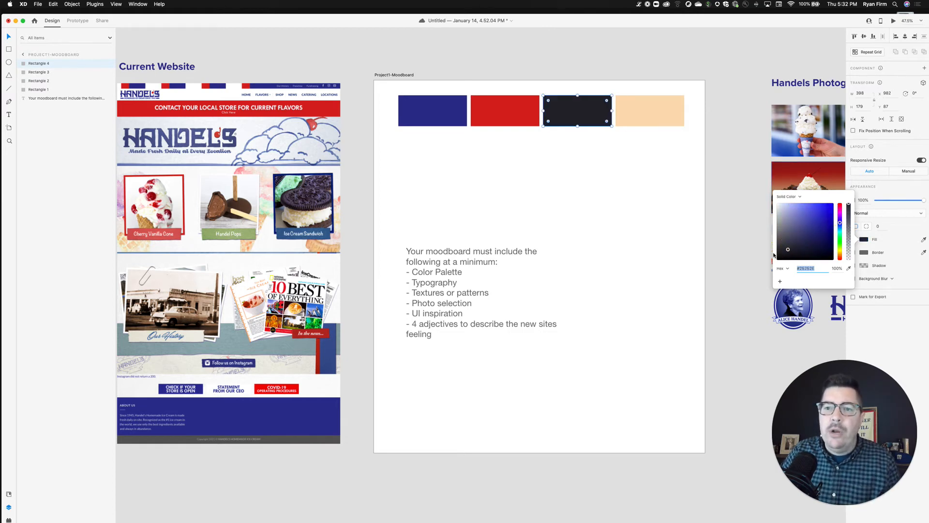
click(696, 200)
Step: Scale all four color swatches down together and move the row into the artboard's upper-left corner
click(675, 152)
drag(690, 150, 428, 116)
drag(685, 127, 608, 114)
drag(549, 106, 533, 99)
click(565, 147)
Step: Move the Handel's header logo onto the artboard beneath the swatches and scale it down to about 511 by 129
scroll(565, 148, right, 1)
scroll(566, 148, left, 1)
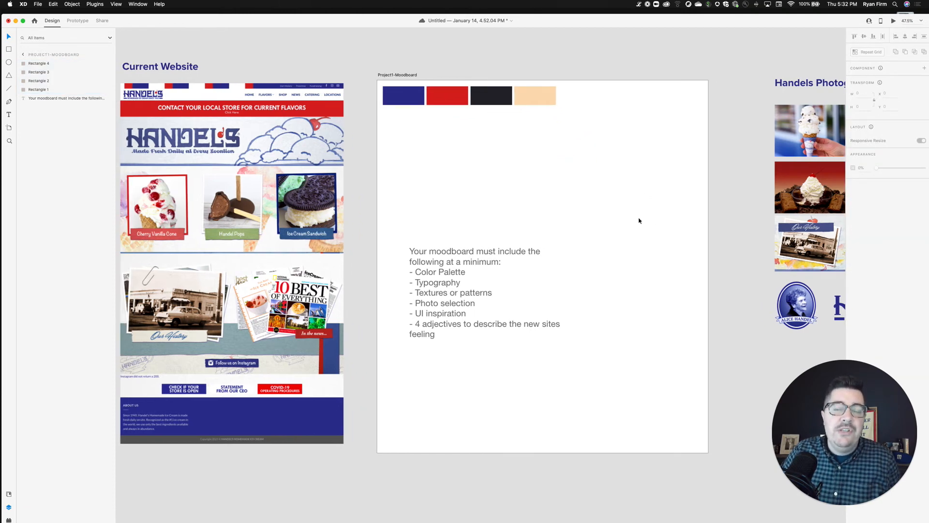
scroll(639, 220, right, 2)
drag(834, 306, 435, 144)
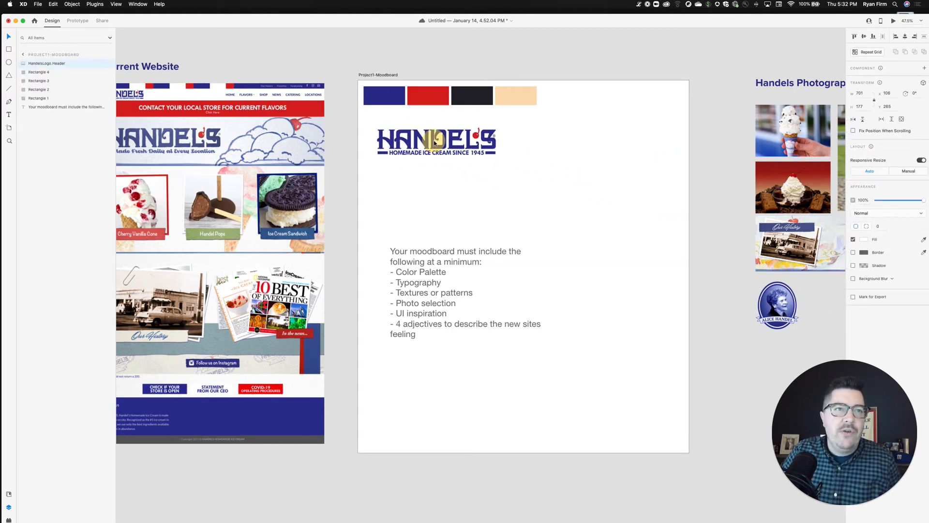
drag(497, 157, 442, 138)
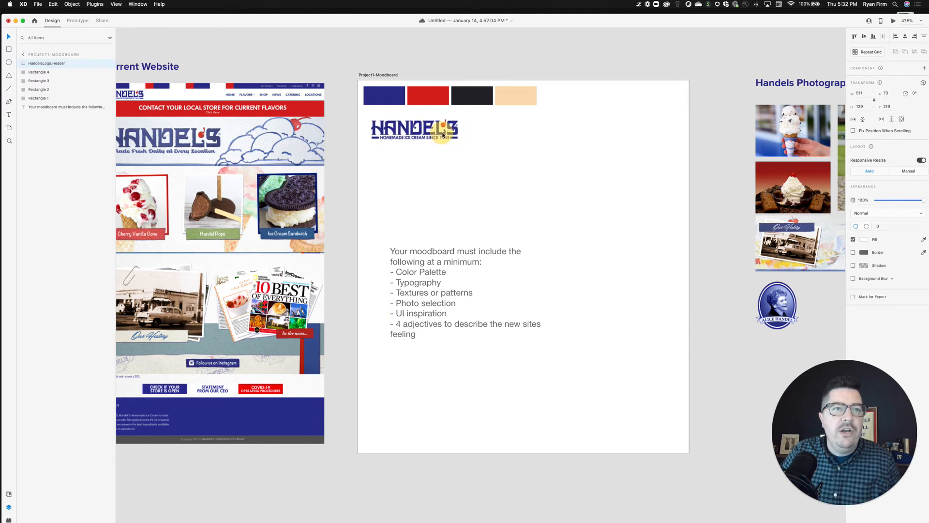
click(470, 168)
Step: Move the moodboard requirements text down the artboard to about X 190, Y 1194
scroll(467, 203, down, 1)
scroll(467, 203, right, 1)
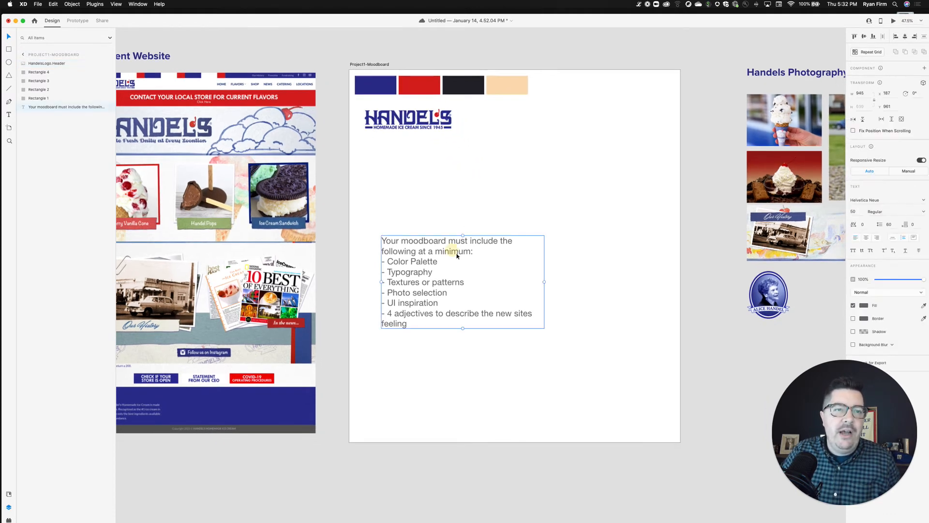
drag(456, 253, 454, 290)
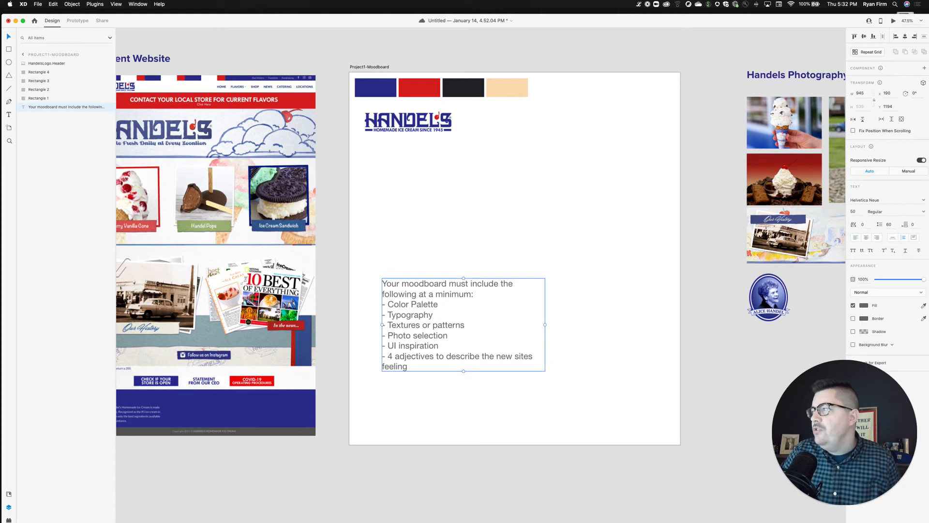
click(709, 180)
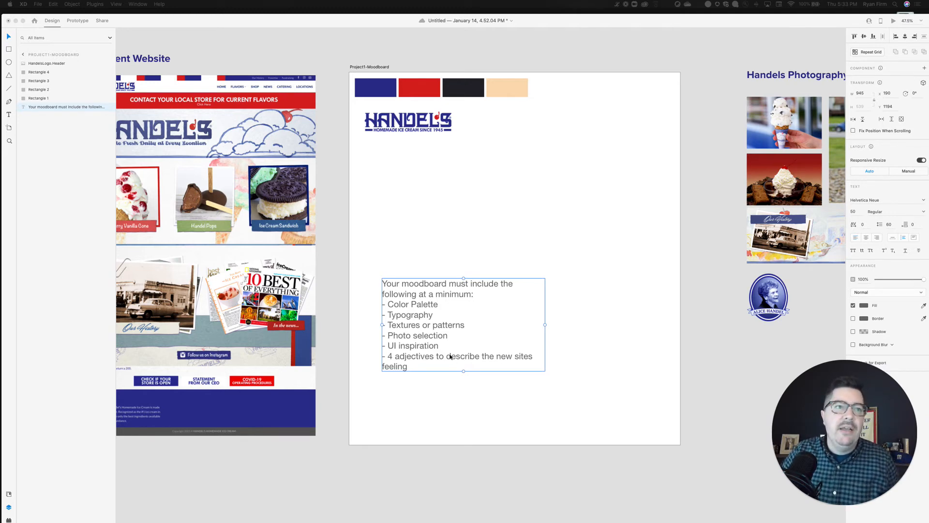
Step: Add a text line below the logo reading "Homemade • Local • Friendly • Fresh"
click(386, 189)
key(t)
click(378, 170)
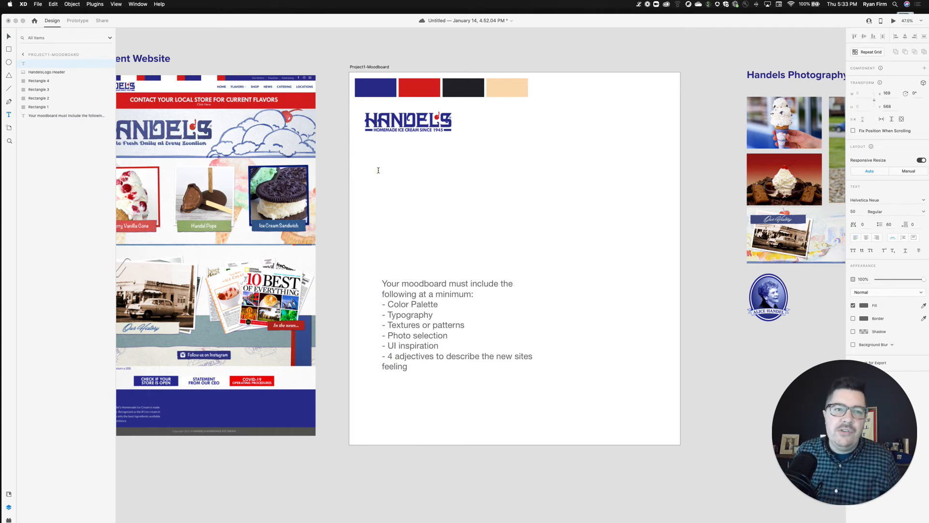
text(Homemade)
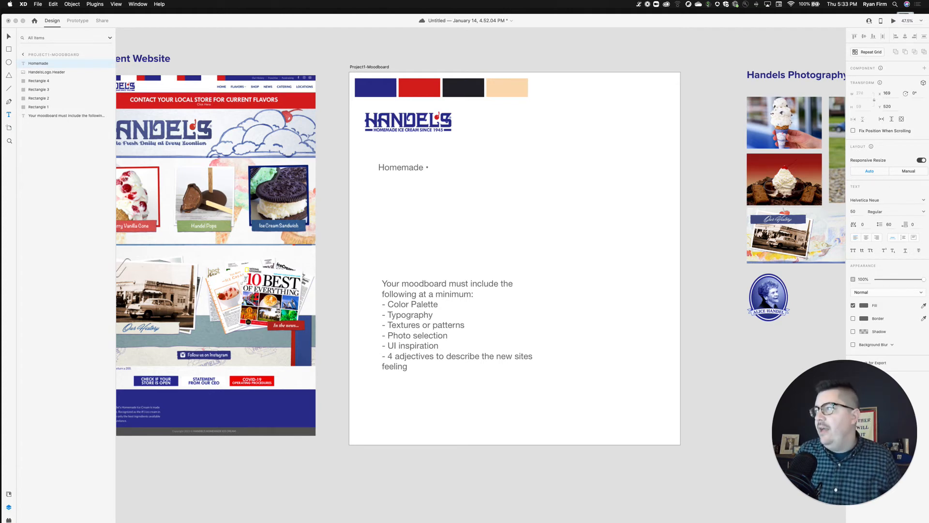
text( • Local •)
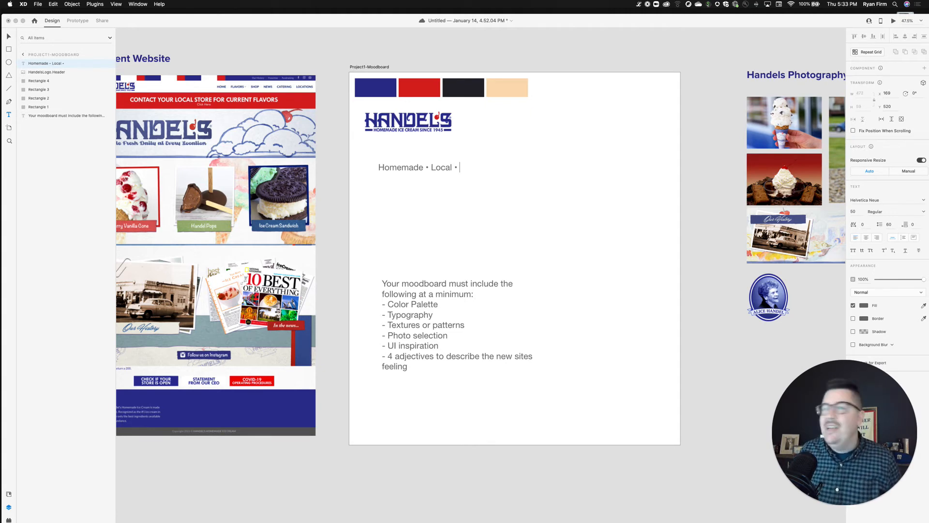
text(Fri)
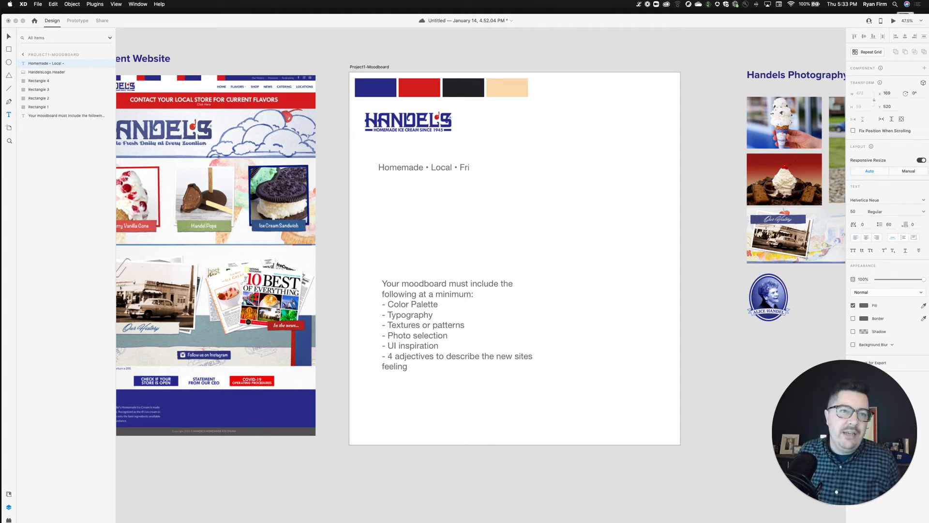
text(nedl)
key(BackSpace)
key(BackSpace)
key(BackSpace)
key(BackSpace)
key(BackSpace)
text(ien)
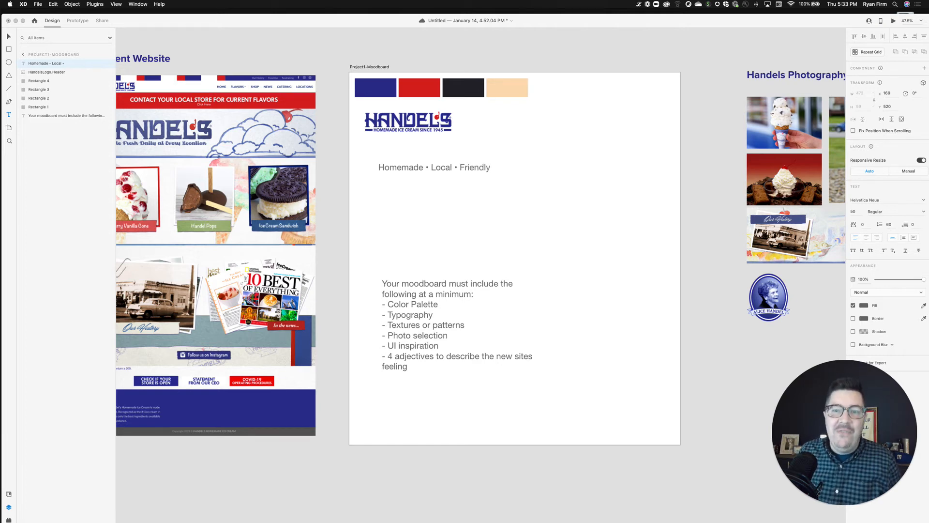
key(Escape)
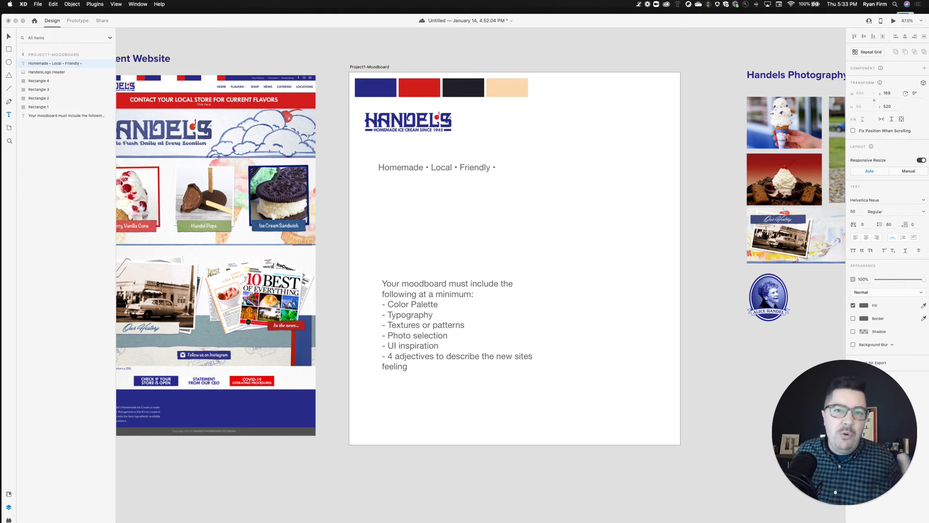
text(Fresh)
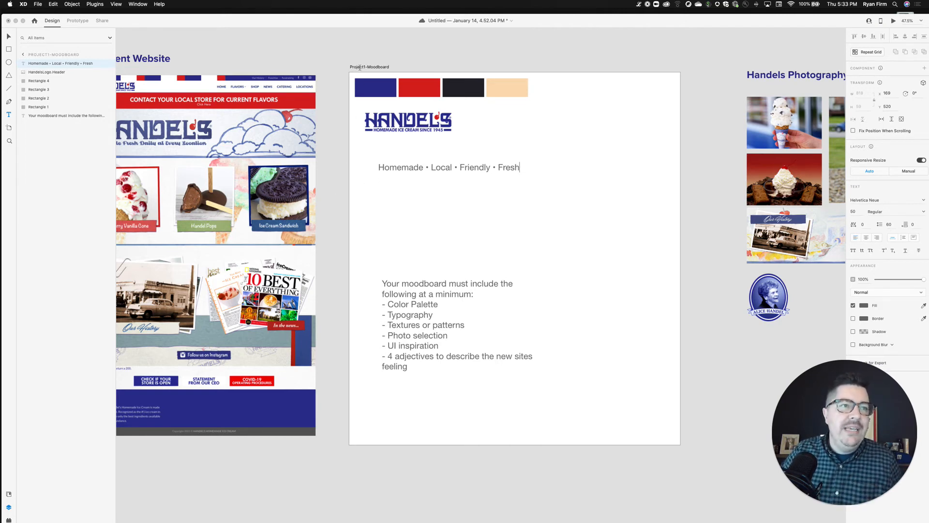
key(Escape)
Step: Move the four-adjective text line to about X 783, Y 496 on the artboard
scroll(347, 122, left, 5)
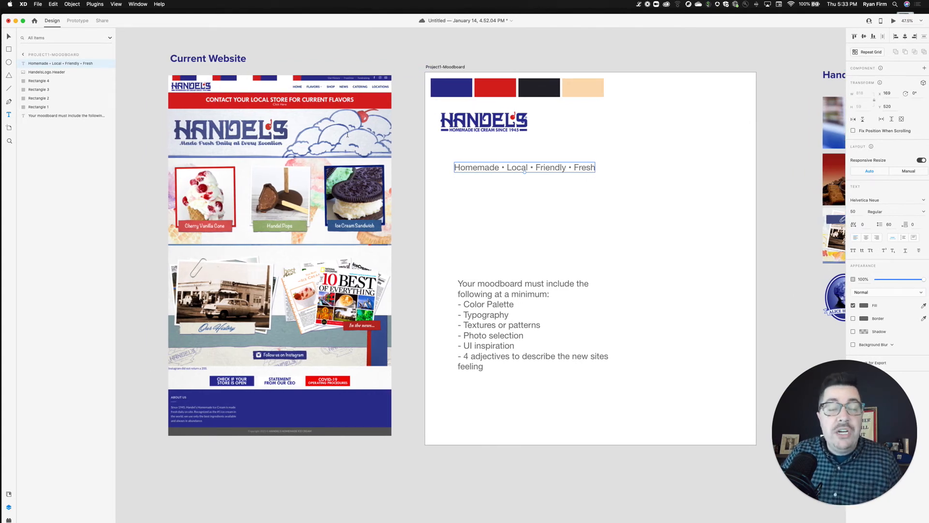
scroll(205, 207, down, 1)
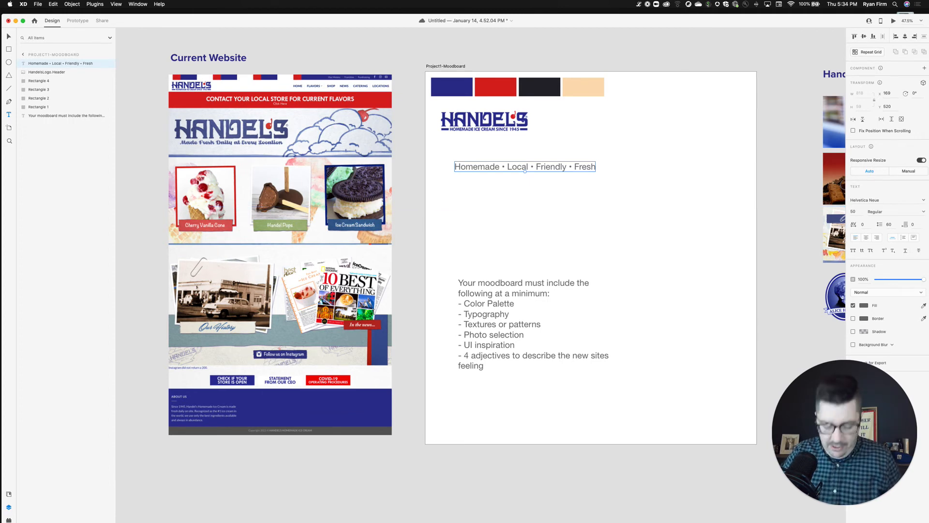
click(516, 201)
scroll(517, 202, right, 2)
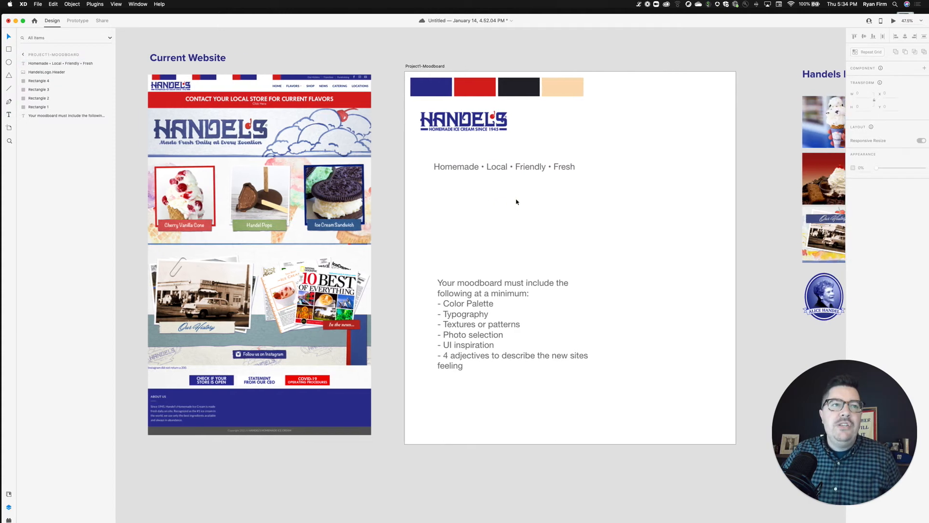
scroll(516, 201, right, 1)
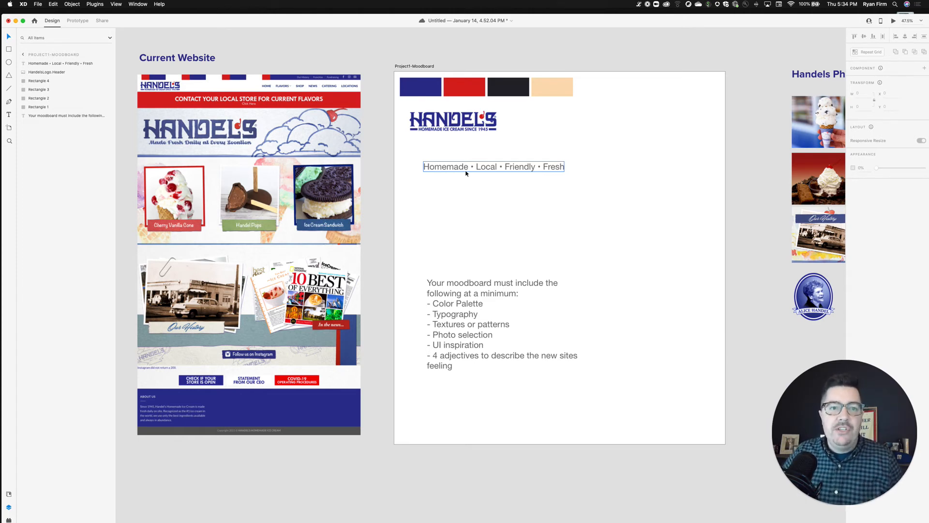
drag(486, 170, 592, 165)
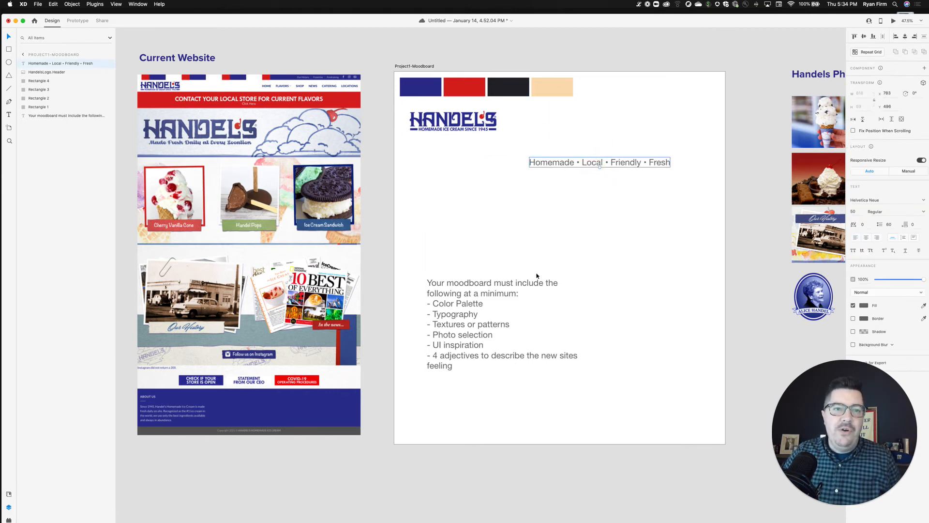
Step: Add the tagline "Local homemade ice cream made fresh daily for over 80 years" at about X 126, Y 709
scroll(537, 276, right, 3)
scroll(537, 276, right, 2)
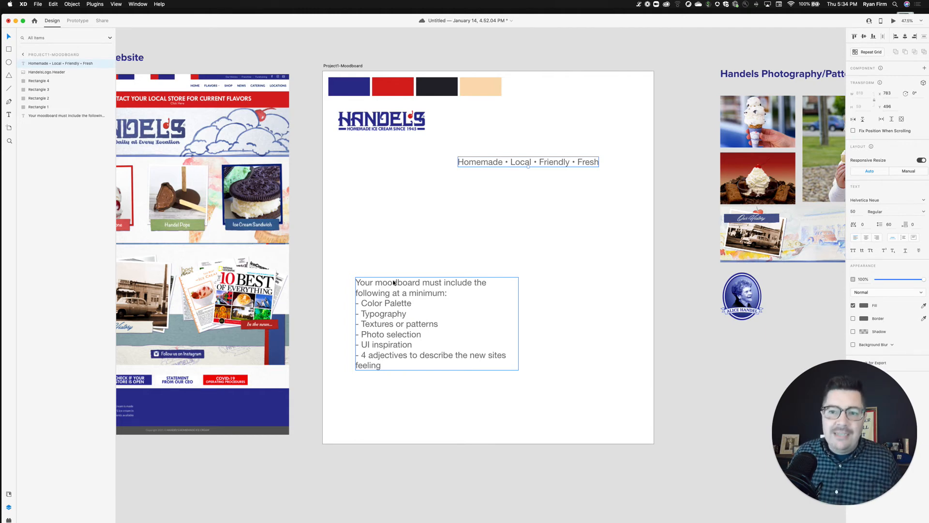
click(481, 237)
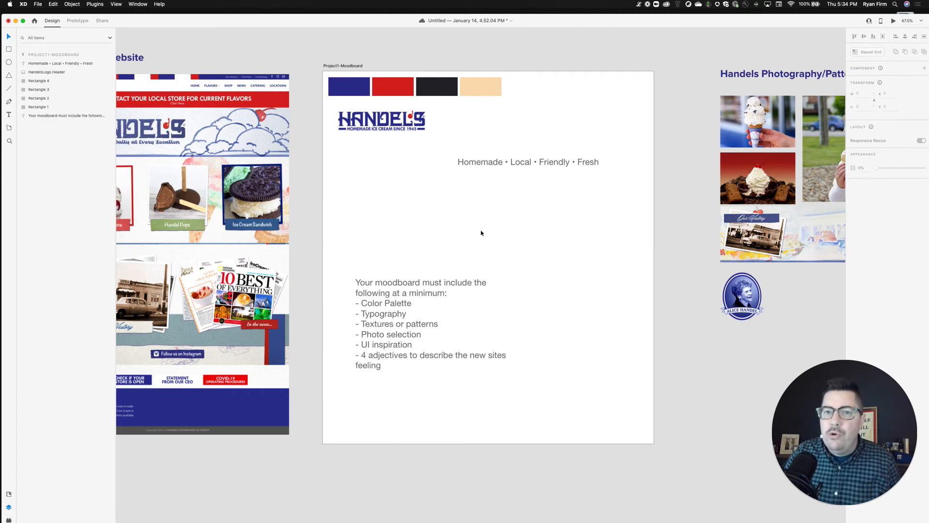
key(t)
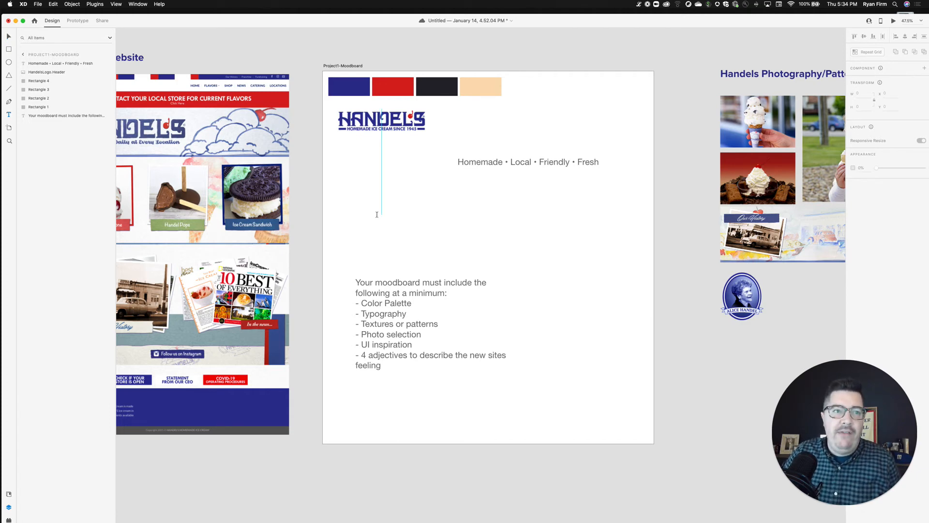
click(344, 199)
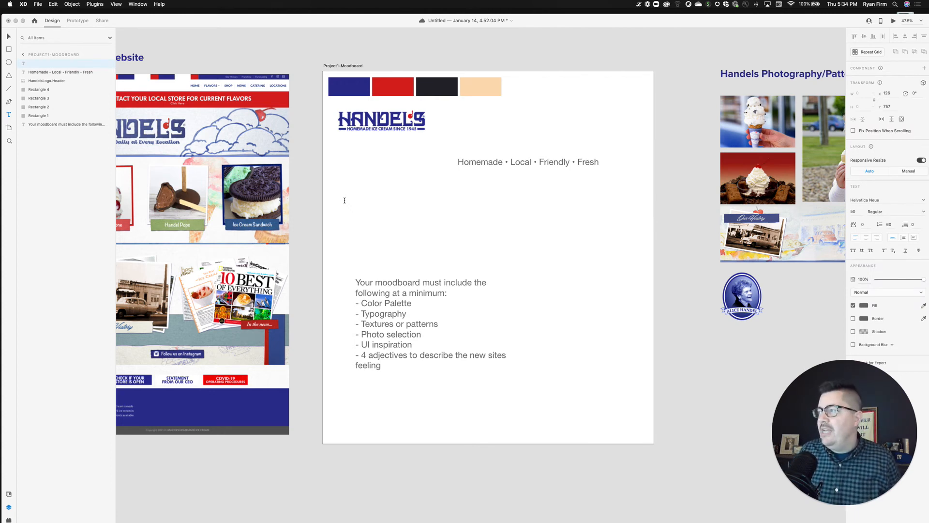
text(Local)
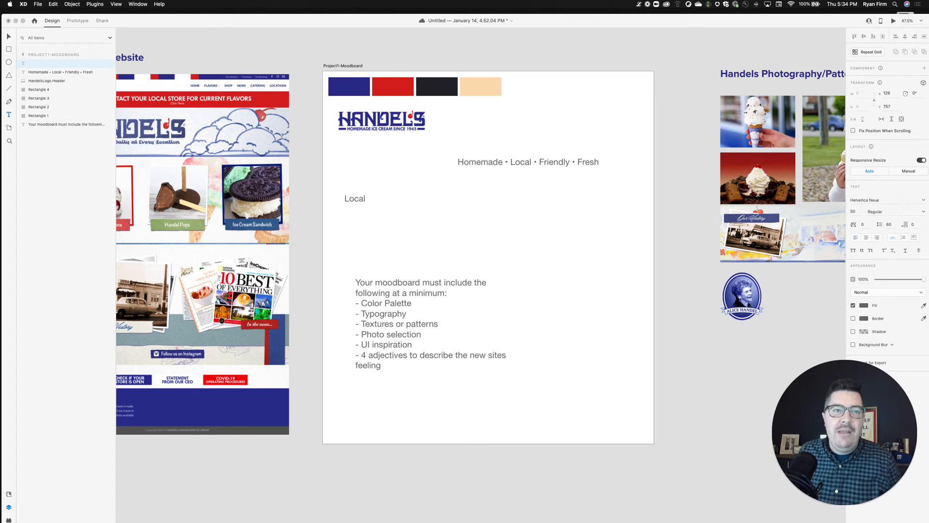
key(Escape)
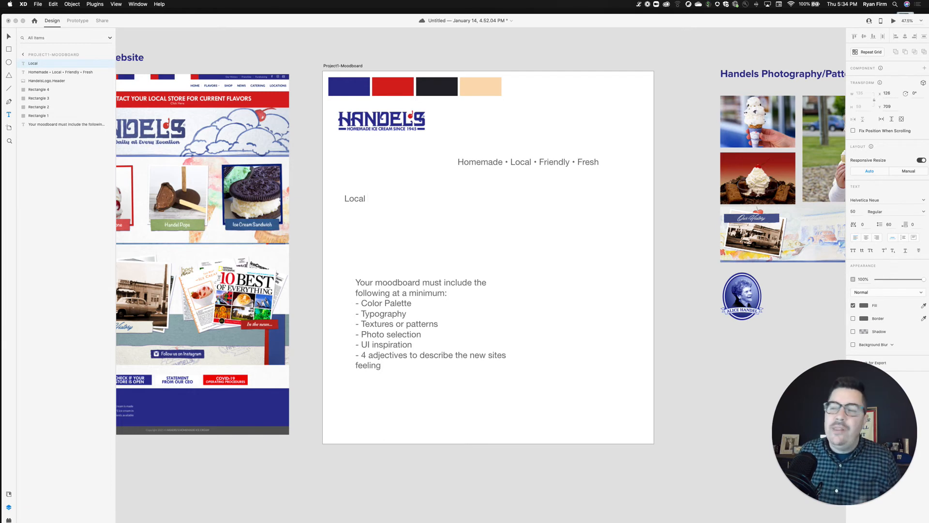
text(homema)
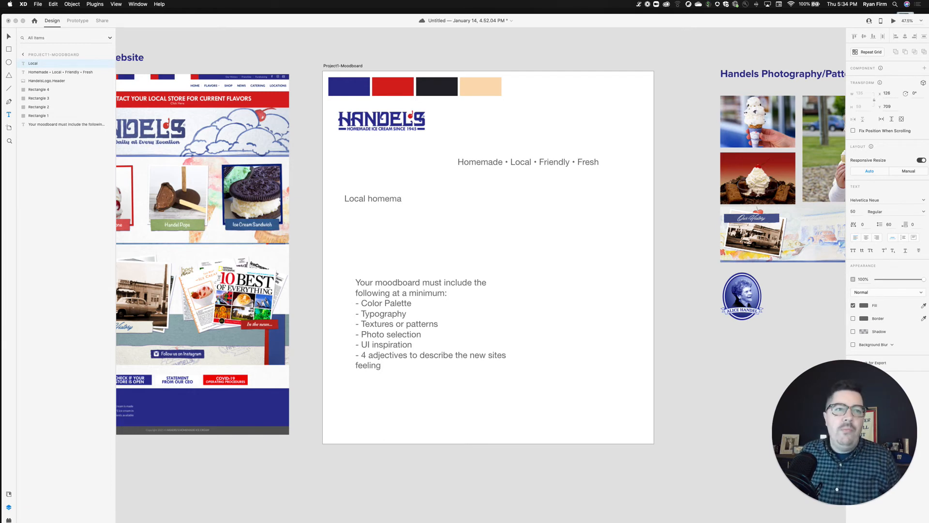
text(de ice cream)
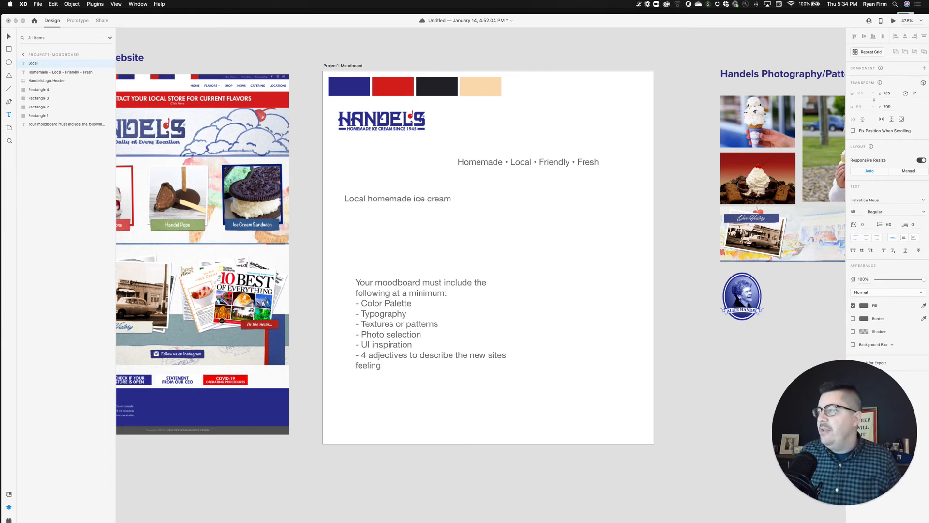
text( made fres)
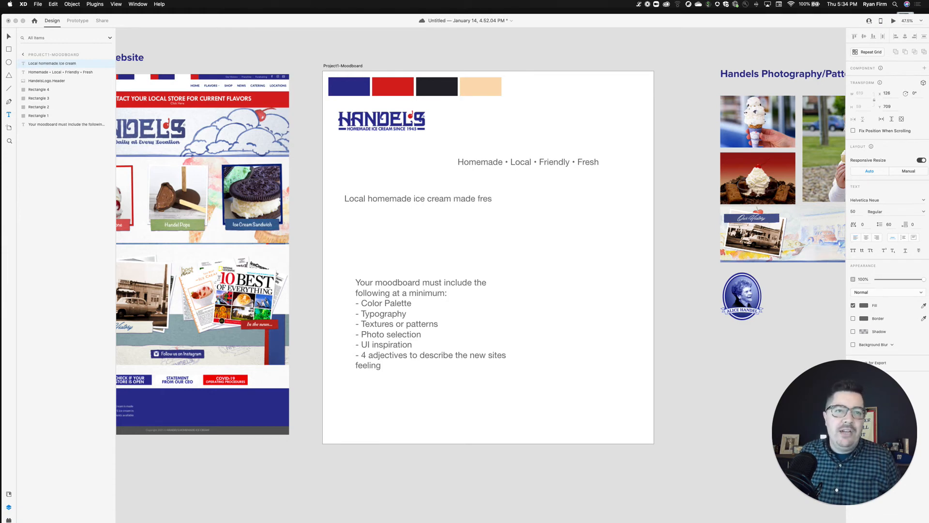
text(h daily for)
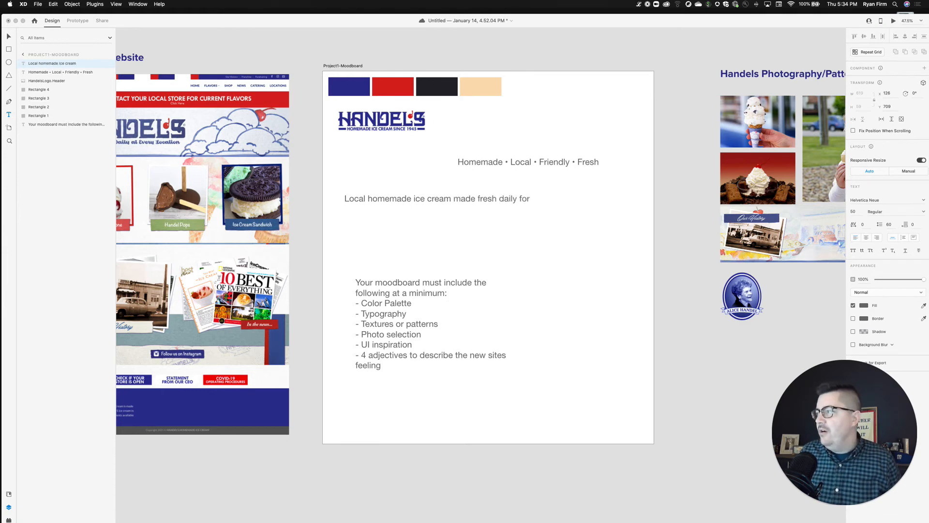
text( over 80 years)
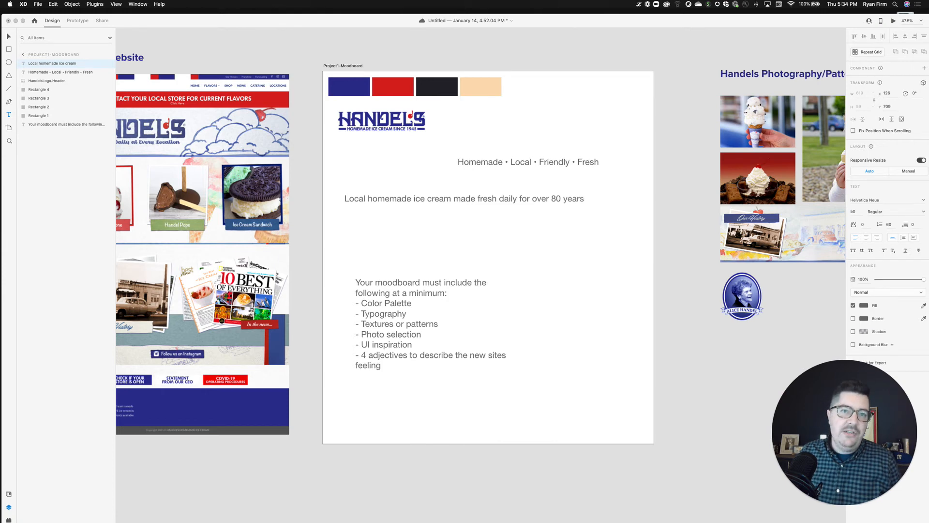
click(468, 239)
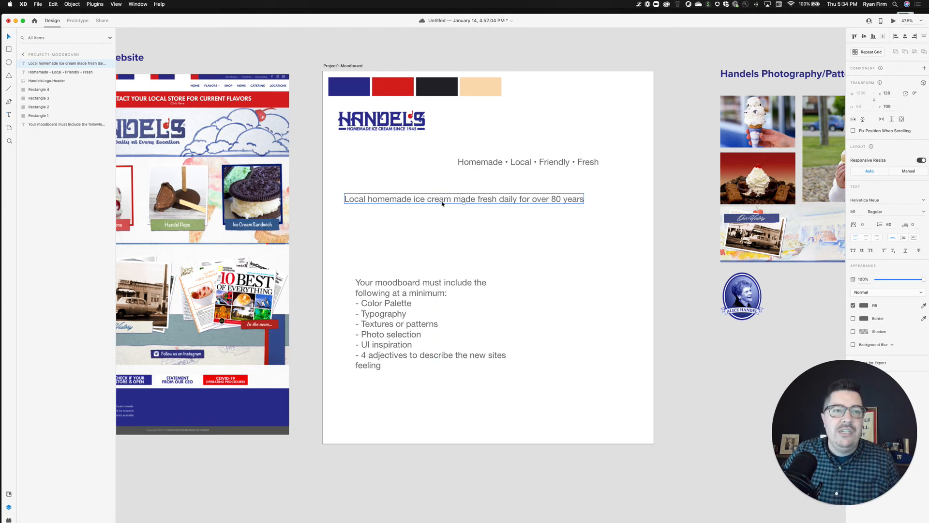
Step: Set the tagline's font to Fraunces at size 90
click(878, 200)
text(Fraunces)
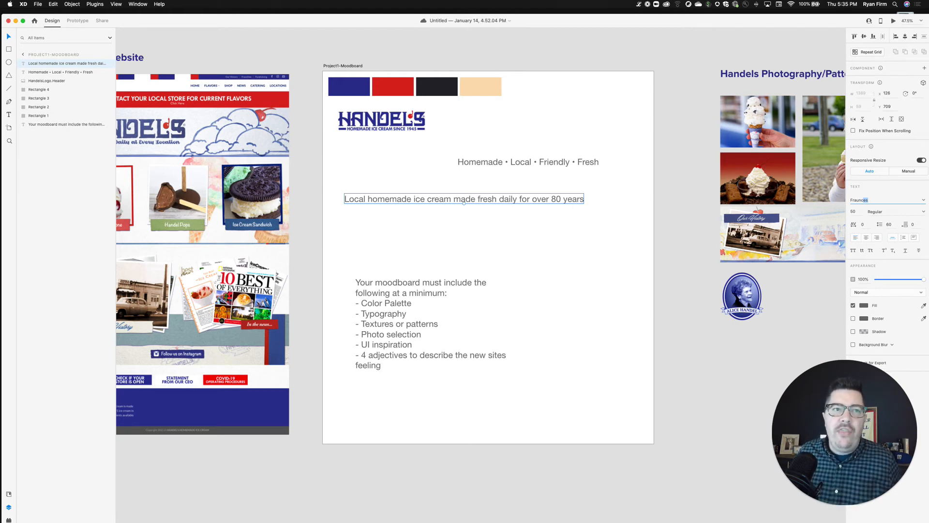
key(Return)
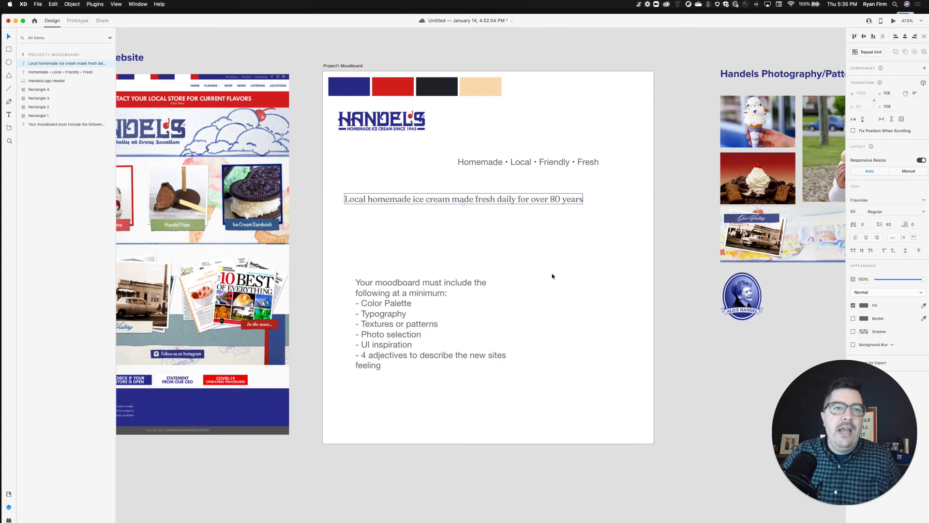
click(854, 213)
text(90)
key(Return)
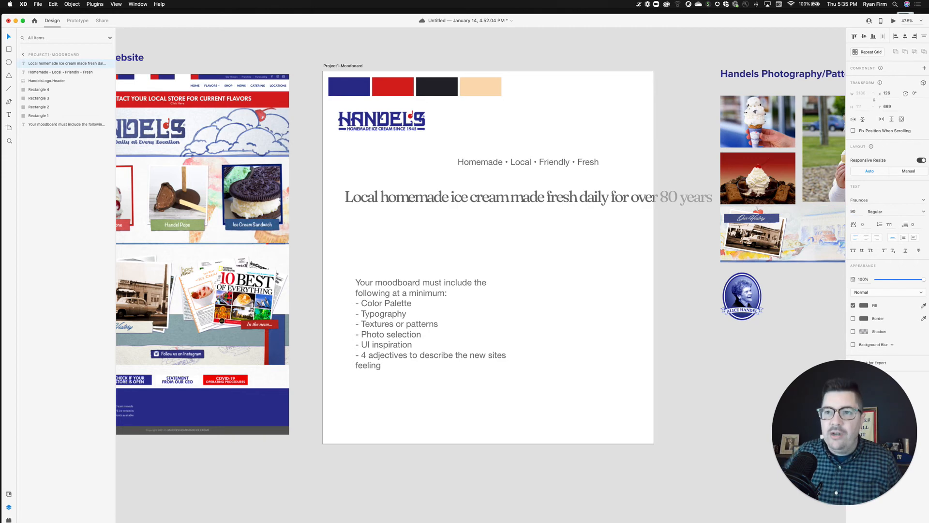
click(504, 222)
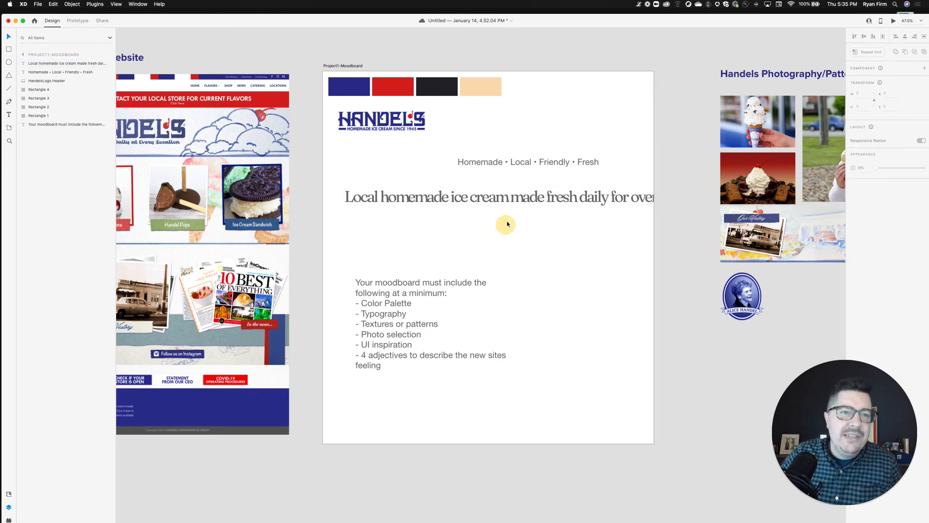
Step: Make the tagline Bold and set its font size to 72
click(513, 199)
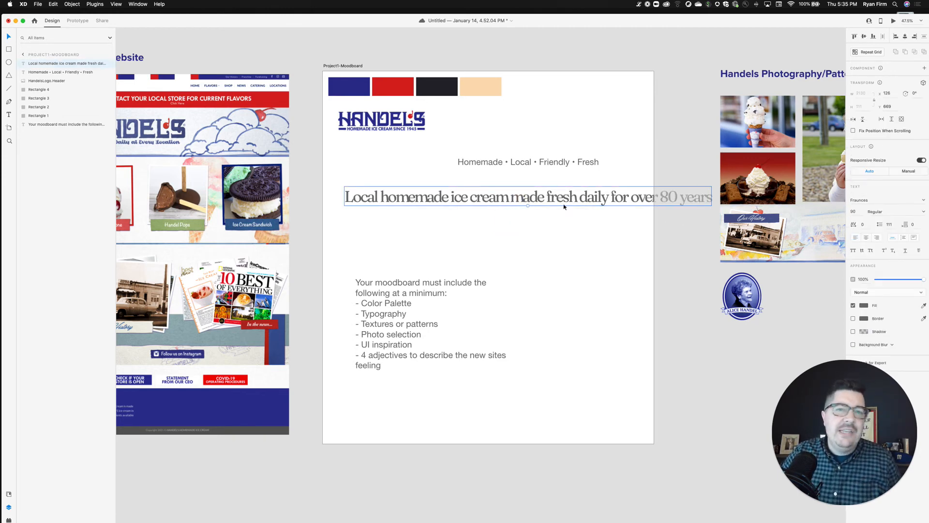
click(924, 213)
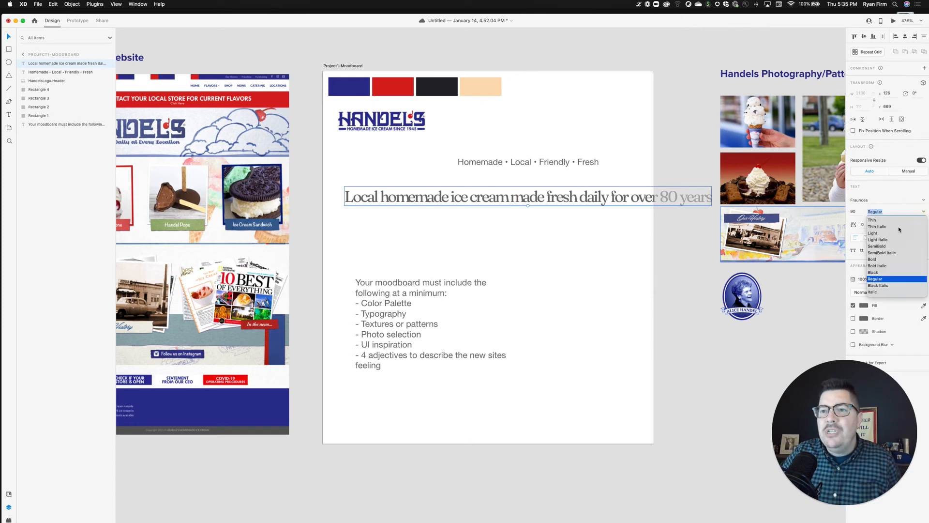
click(877, 260)
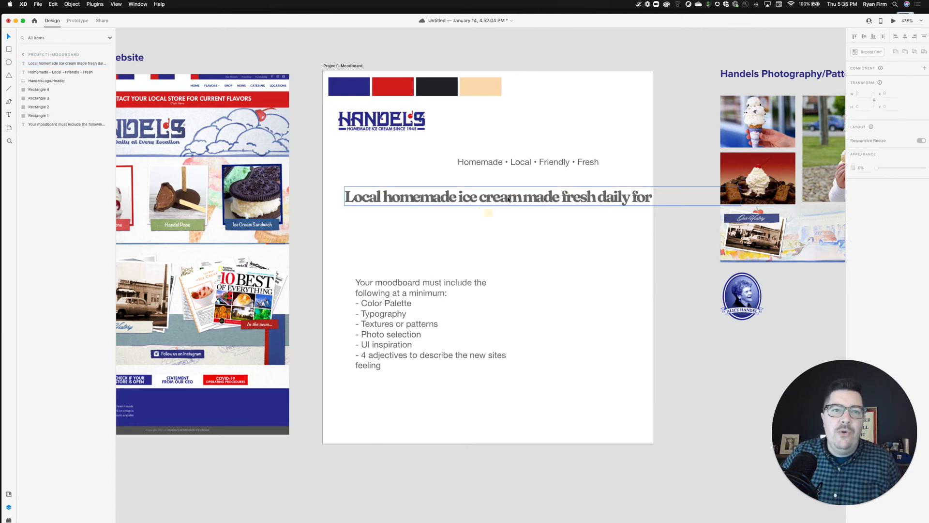
click(854, 211)
text(72)
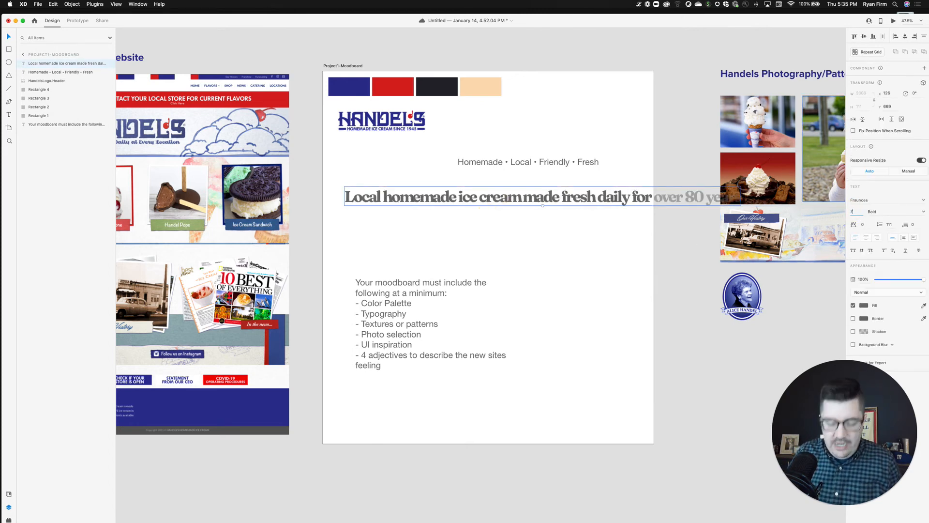
key(Return)
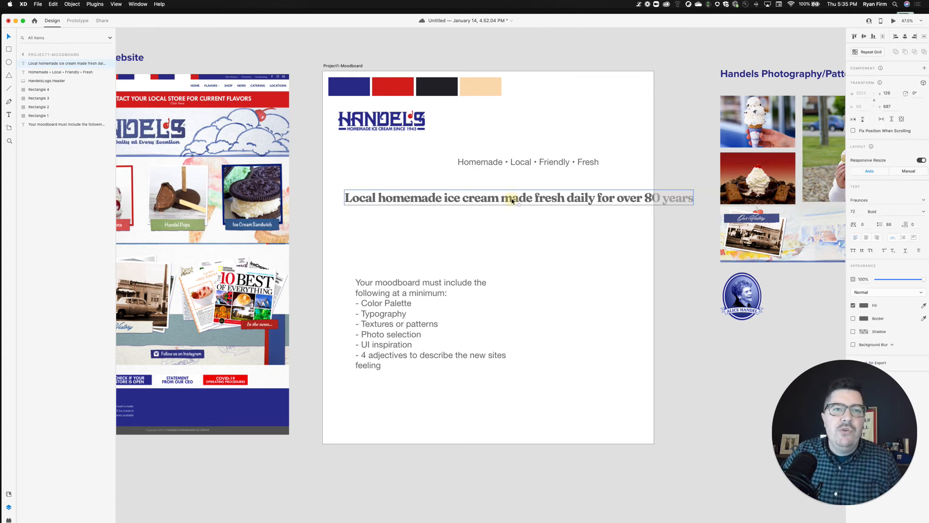
Step: Move the tagline to about X 108, Y 620 and break the line before "made"
drag(494, 201, 492, 190)
double_click(492, 190)
click(492, 191)
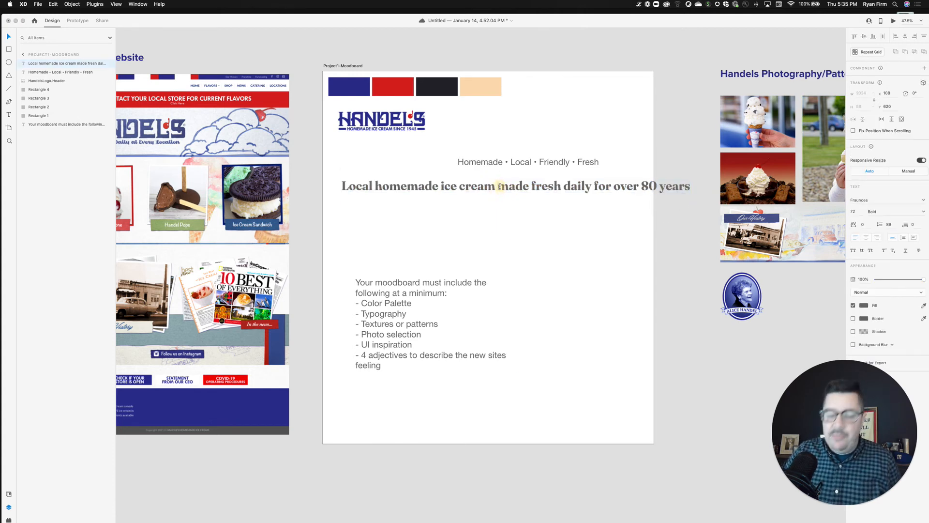
key(Return)
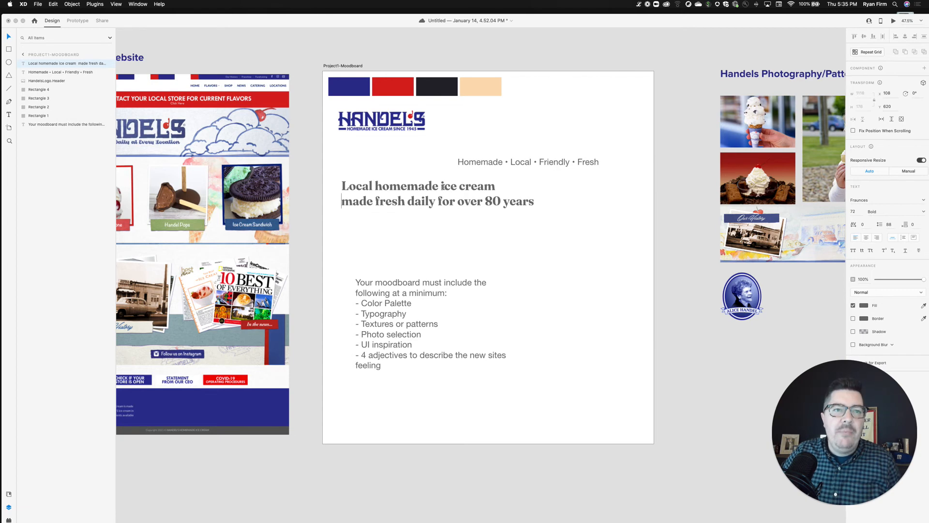
Step: Rebreak the tagline into three lines: "Local homemade", "ice cream made fresh" and "daily for over 80 years"
click(442, 187)
double_click(443, 188)
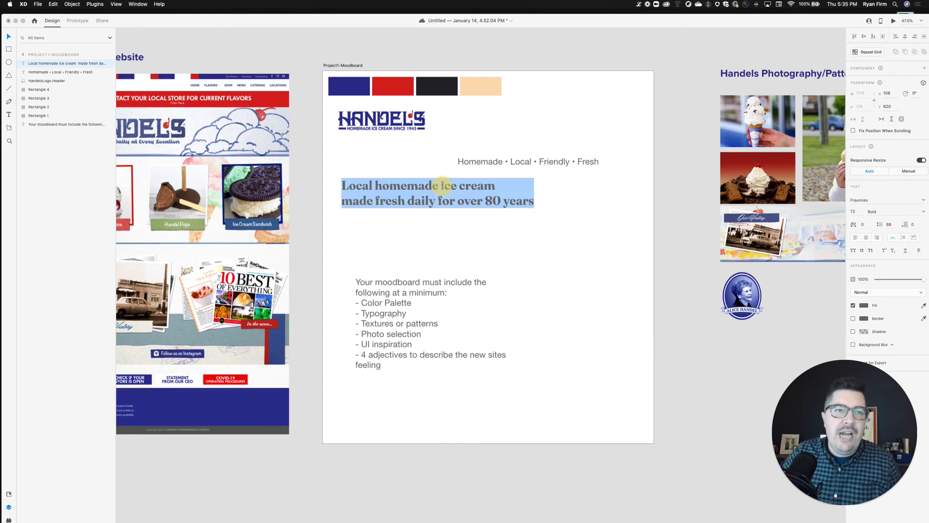
click(443, 188)
key(Return)
key(Down)
key(BackSpace)
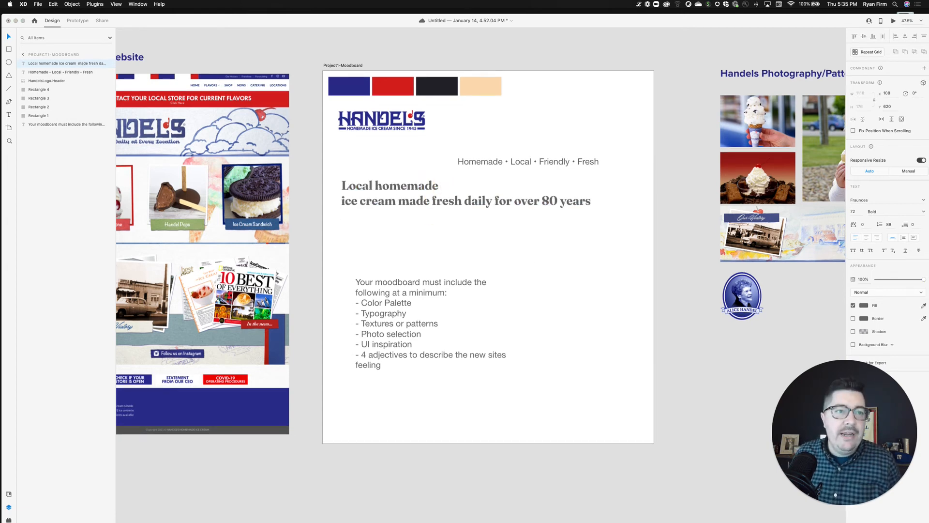
click(464, 201)
key(Return)
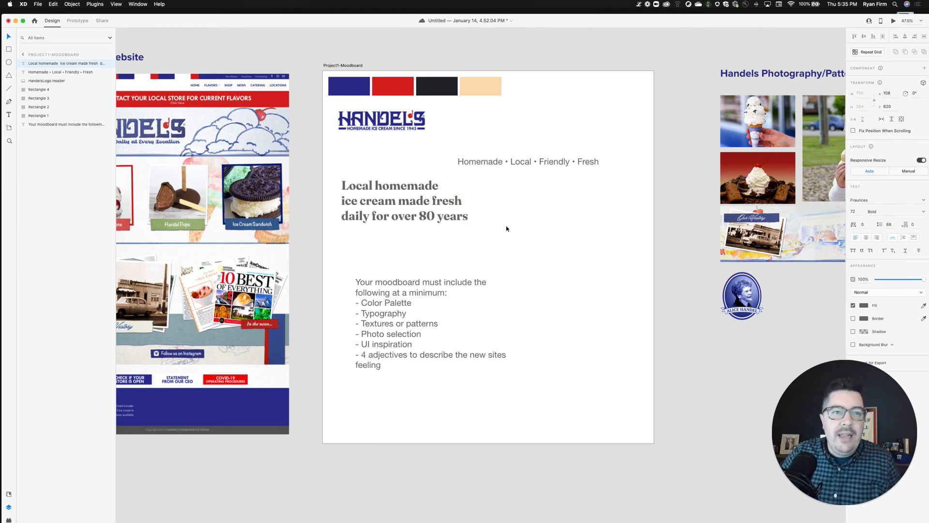
Step: Fill the tagline with the near-black color sampled from the third palette swatch
key(Escape)
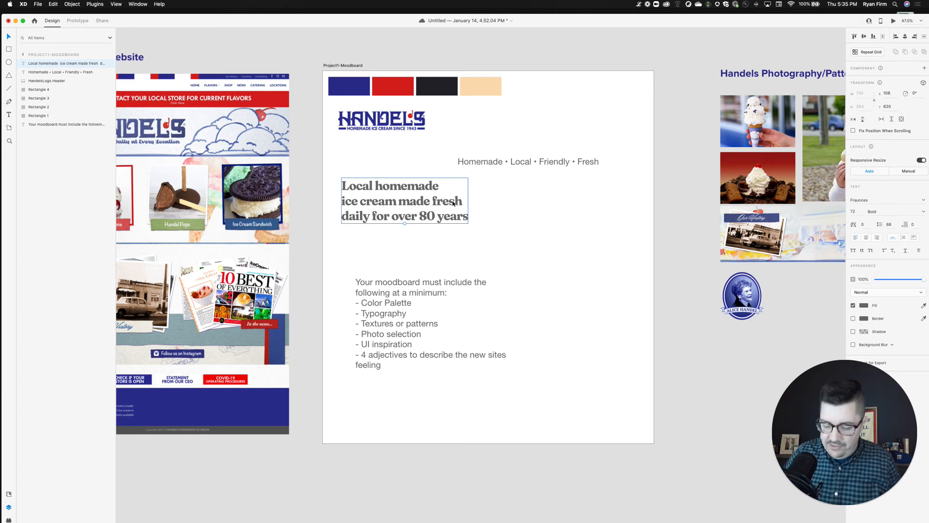
click(442, 93)
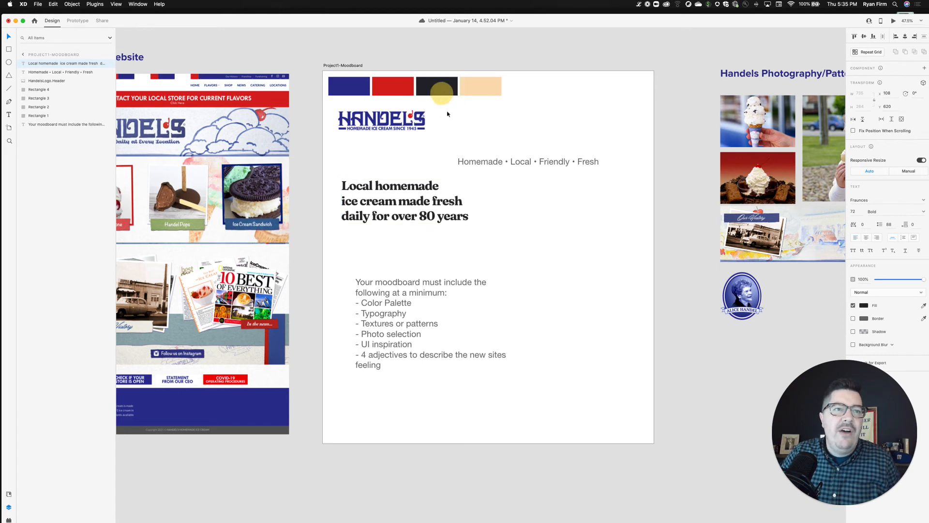
click(523, 279)
Step: Duplicate the tagline above the original, at about X 108, Y 465, and replace the copy's text with "Headline"
click(417, 204)
drag(417, 203, 414, 177)
double_click(414, 177)
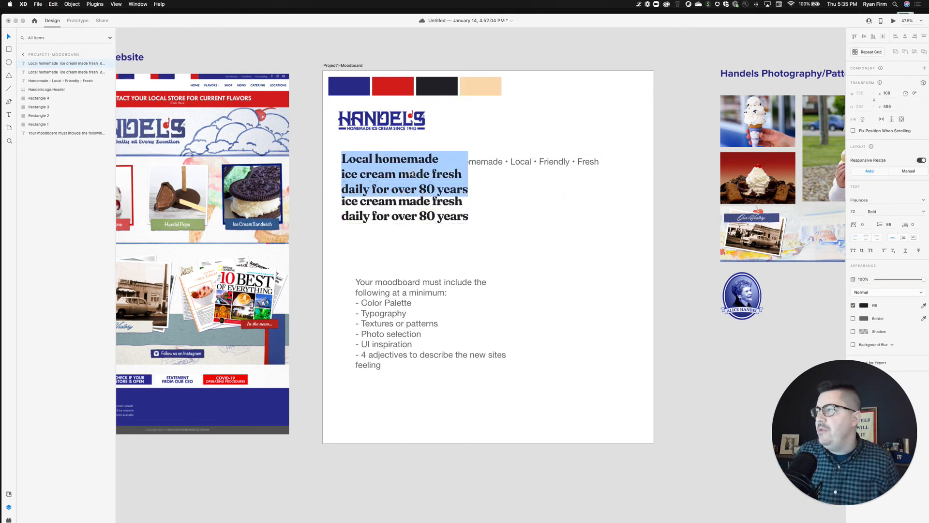
text(Headline)
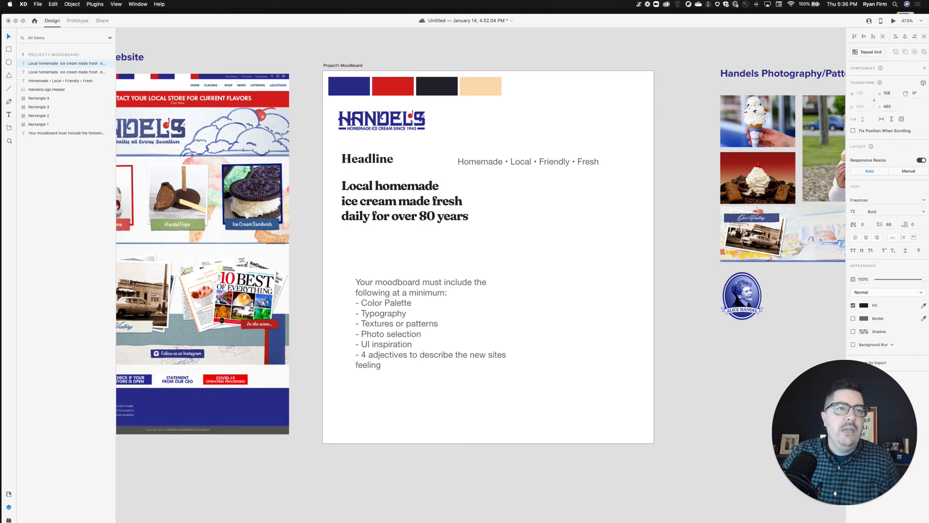
key(Escape)
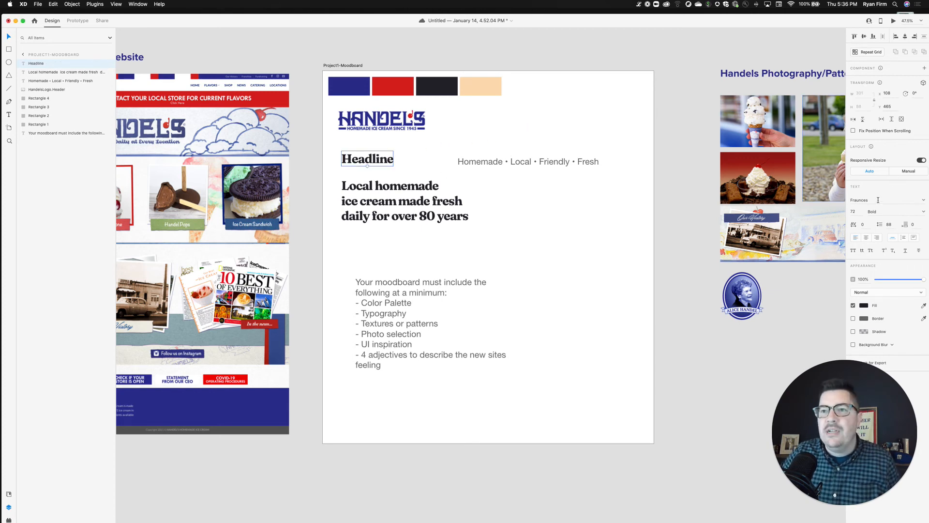
Step: Change the "Headline" label's font to Poppins Medium
click(878, 200)
text(Pop)
key(Return)
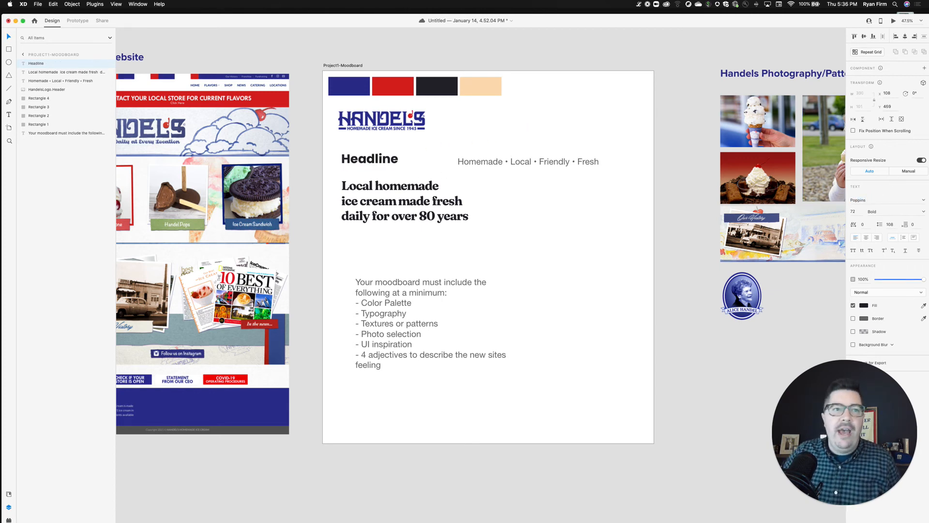
click(924, 214)
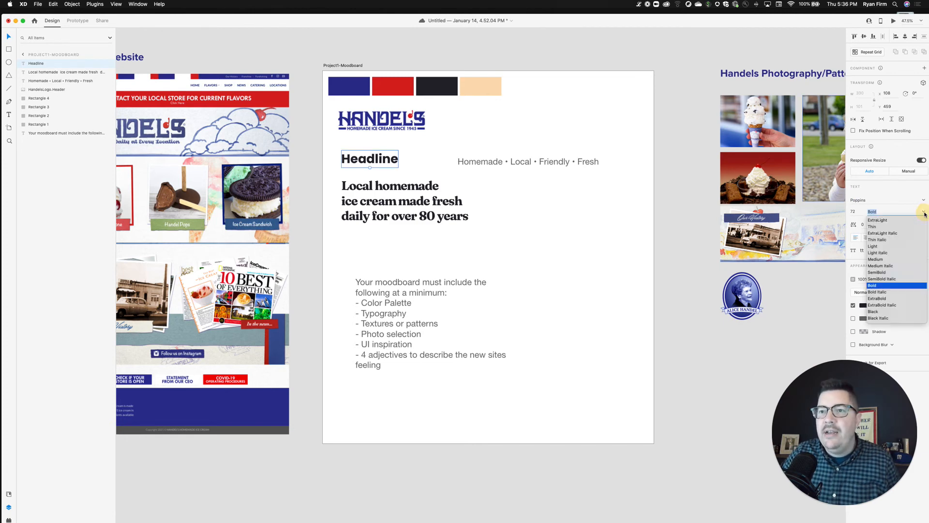
click(880, 260)
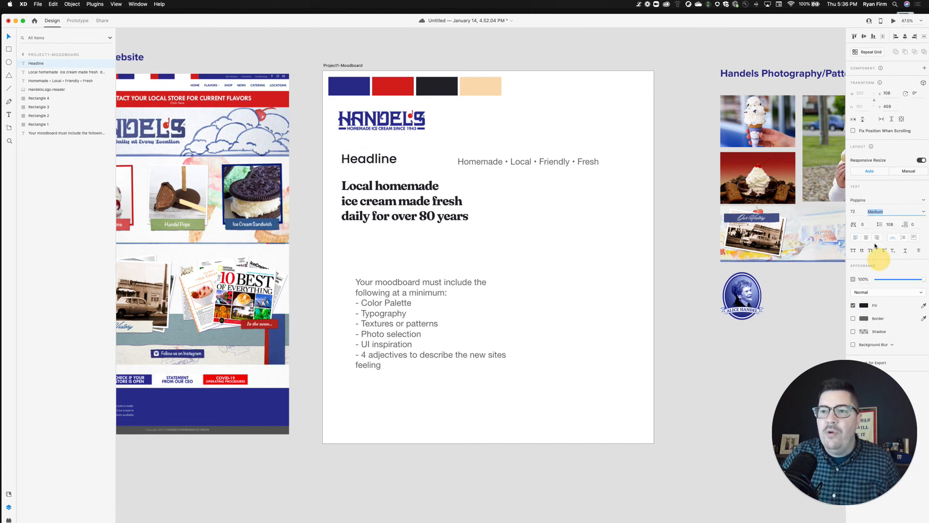
Step: Reduce the "Headline" label's font size to 23
click(856, 211)
key(shift+Down)
key(shift+Down)
key(shift+Down)
key(shift+Down)
key(shift+Down)
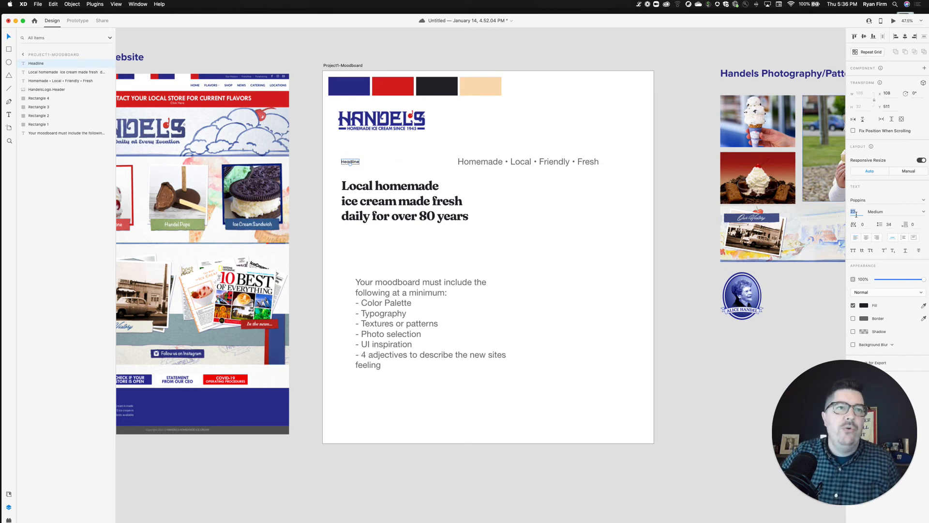
Step: Move the tagline up to about Y 565, just beneath the "Headline" label
click(676, 271)
click(432, 214)
drag(432, 213, 432, 204)
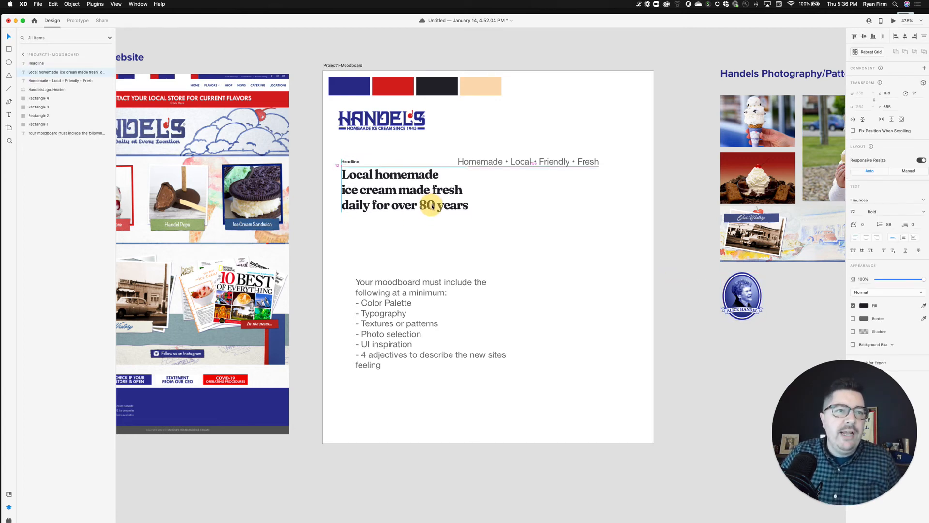
Step: Duplicate the "Headline" label below the tagline at about X 86, Y 824 and change the copy's text to "Body"
shift+click(353, 164)
drag(353, 164, 354, 210)
click(456, 219)
scroll(460, 224, down, 2)
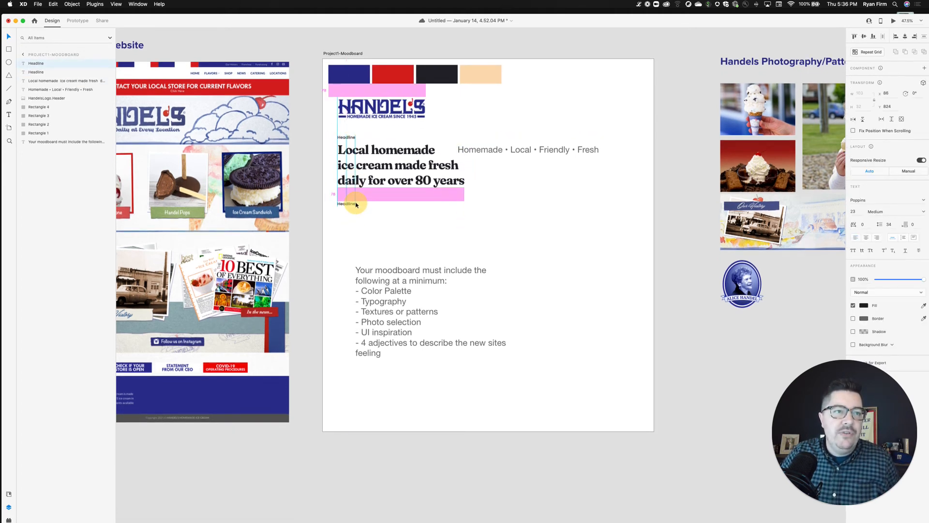
double_click(352, 204)
text(Body)
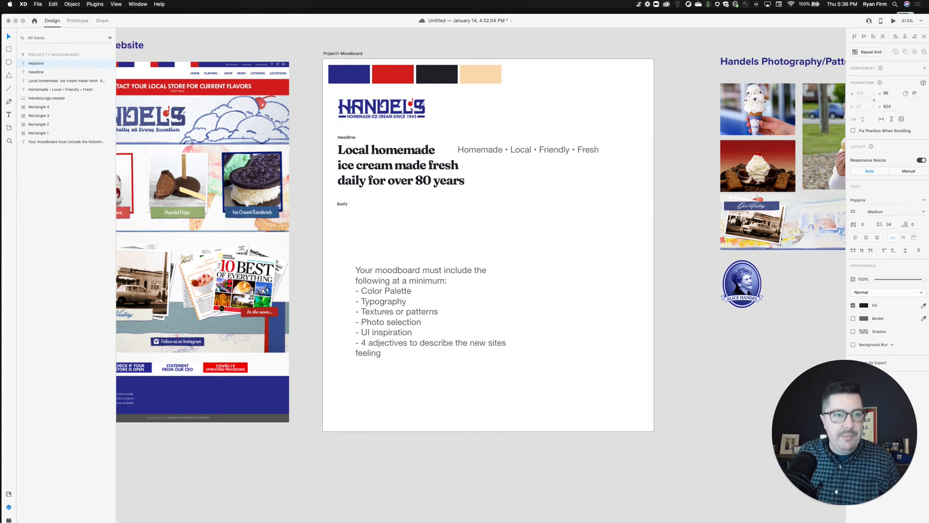
key(Escape)
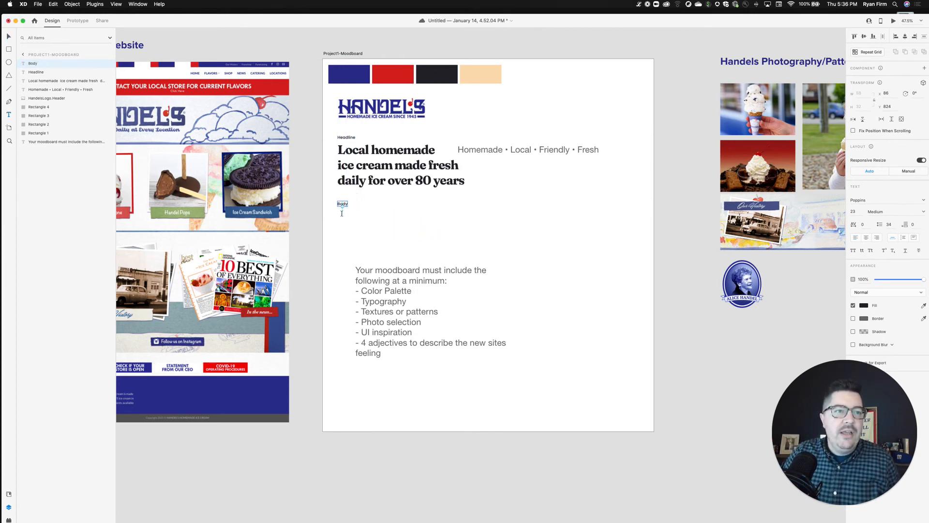
Step: Draw a text box about 774 wide under the "Body" label and paste generated lorem ipsum sentences into it
key(t)
drag(338, 212, 471, 257)
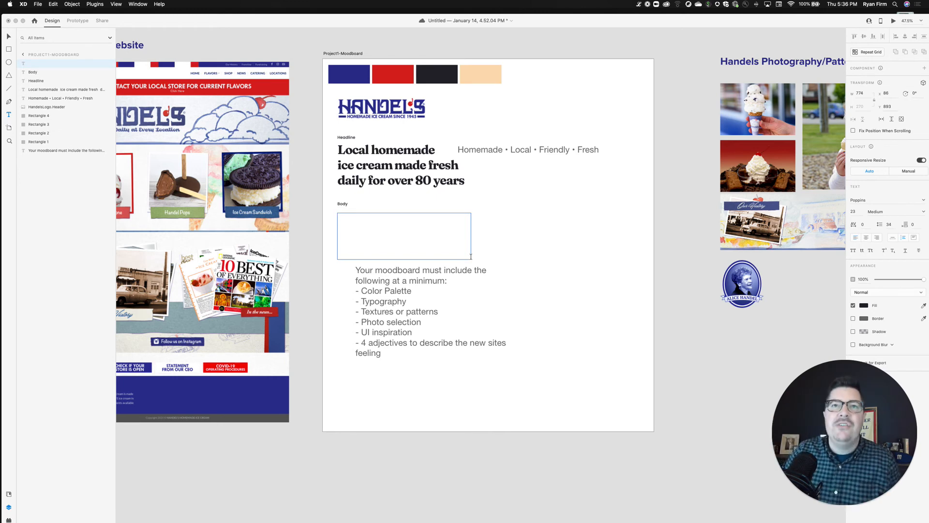
click(639, 4)
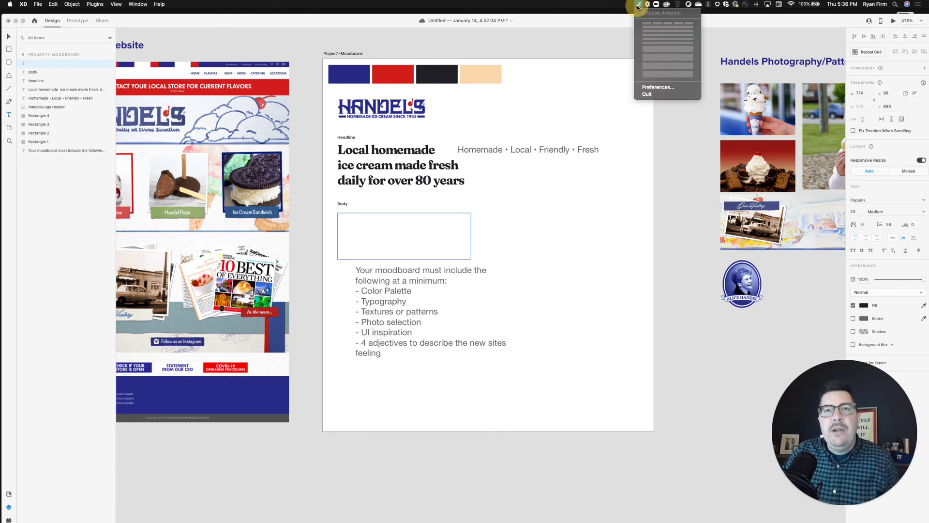
click(660, 42)
click(364, 215)
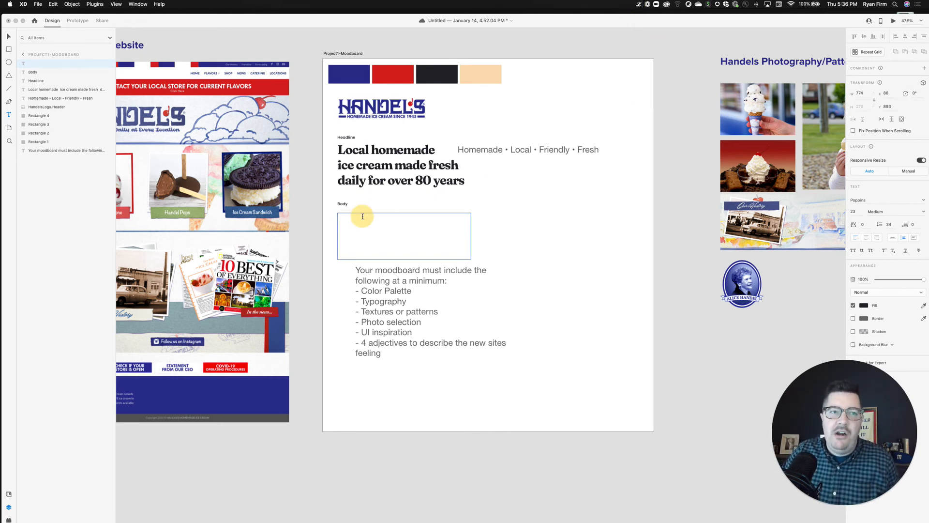
key(super+v)
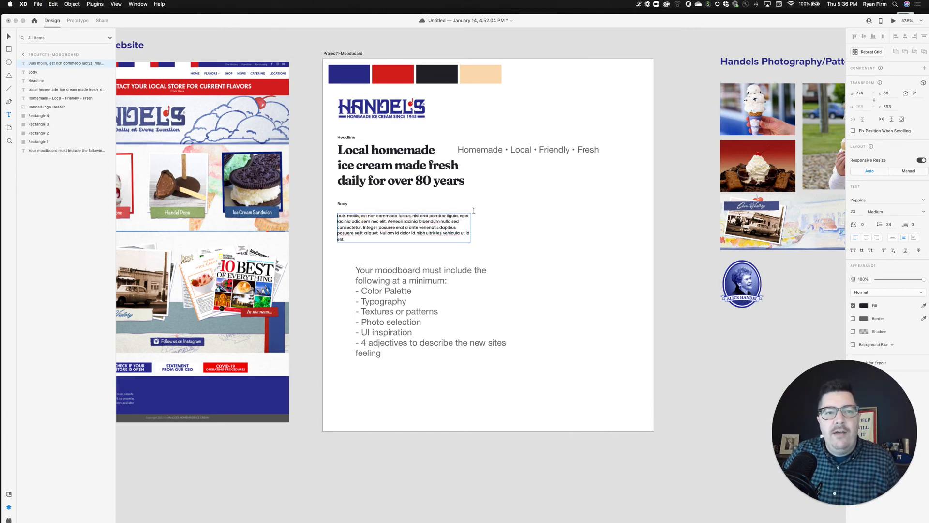
Step: Format the lorem ipsum paragraph in Poppins Medium at font size 28
key(super+a)
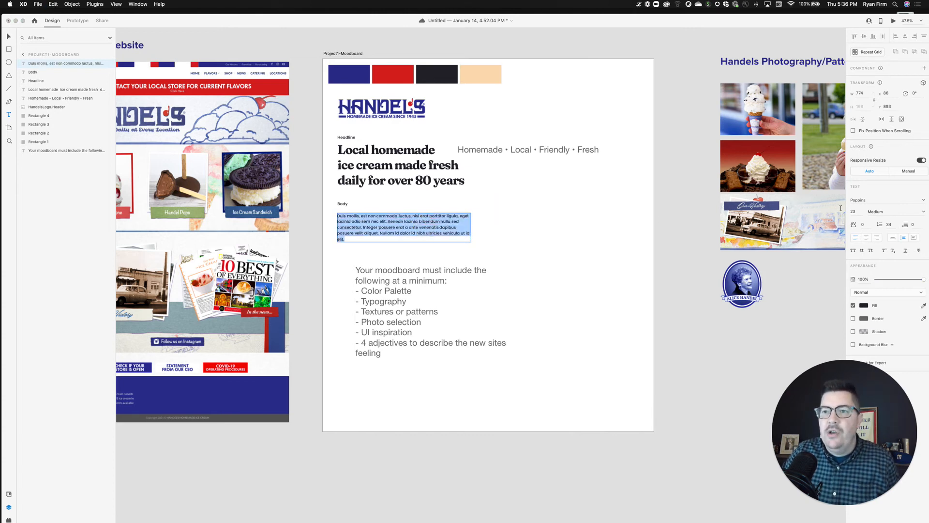
click(872, 202)
text(Pop)
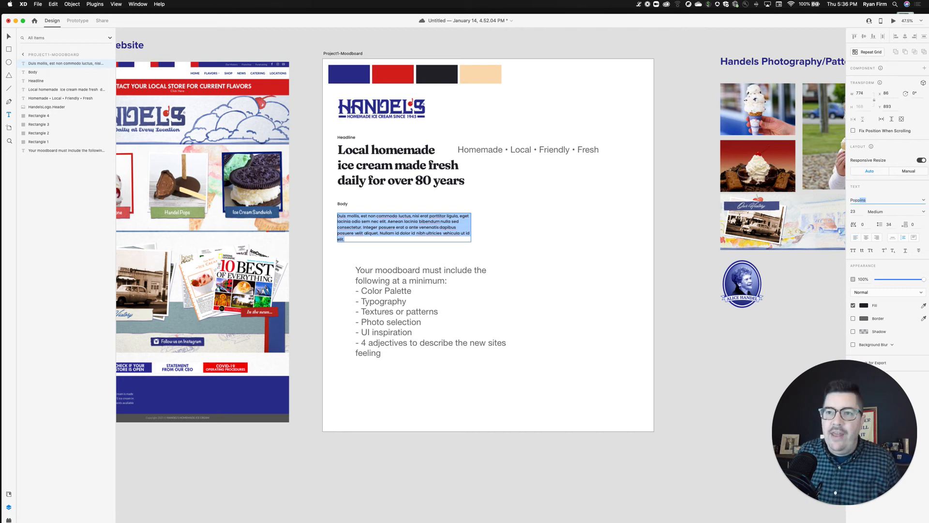
key(Return)
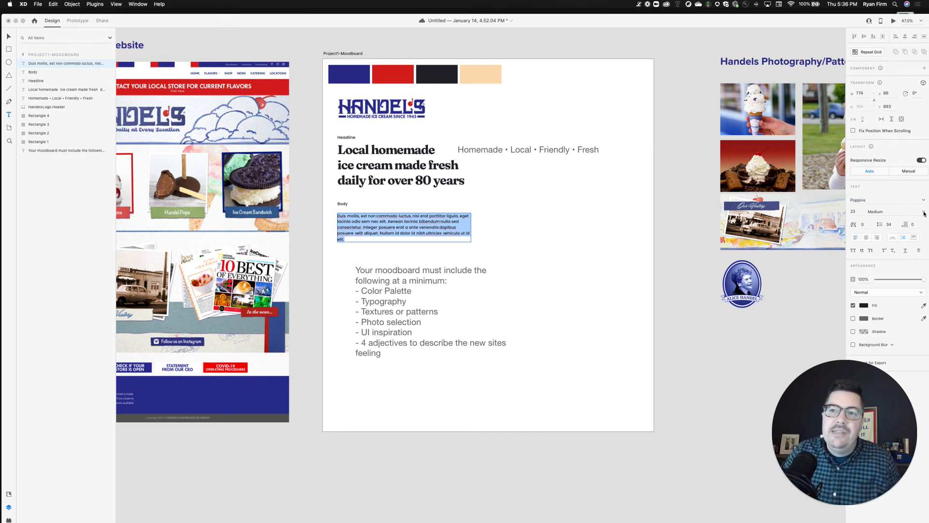
click(907, 213)
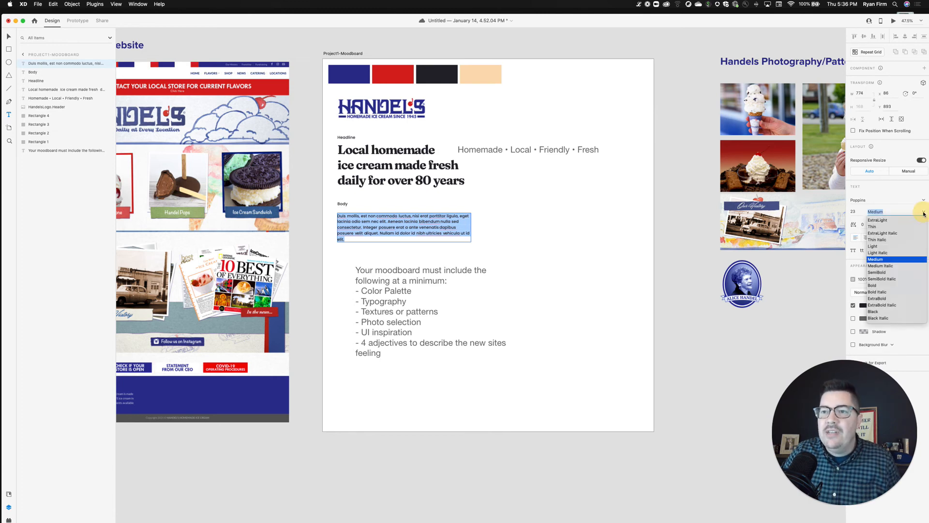
click(876, 259)
click(858, 212)
key(Up)
key(Up)
key(Up)
key(Up)
key(Up)
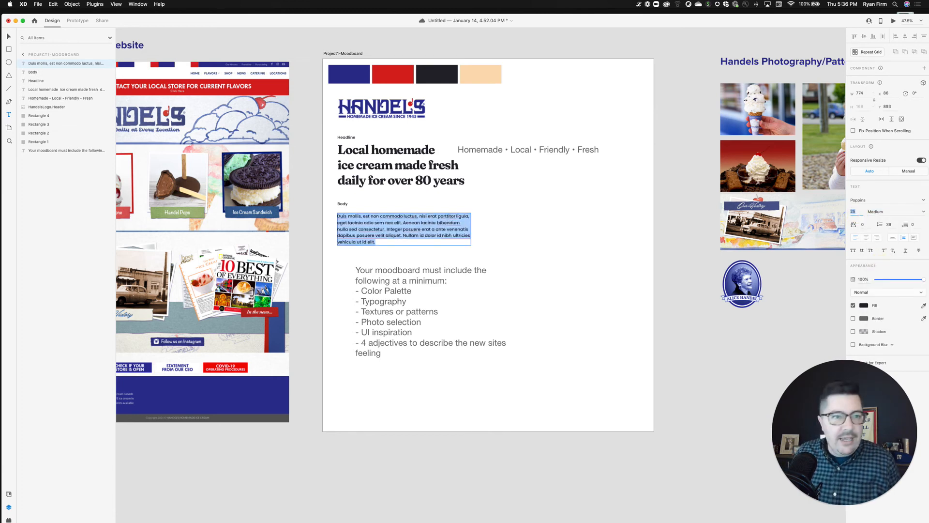
click(474, 195)
click(539, 199)
text(v)
click(483, 212)
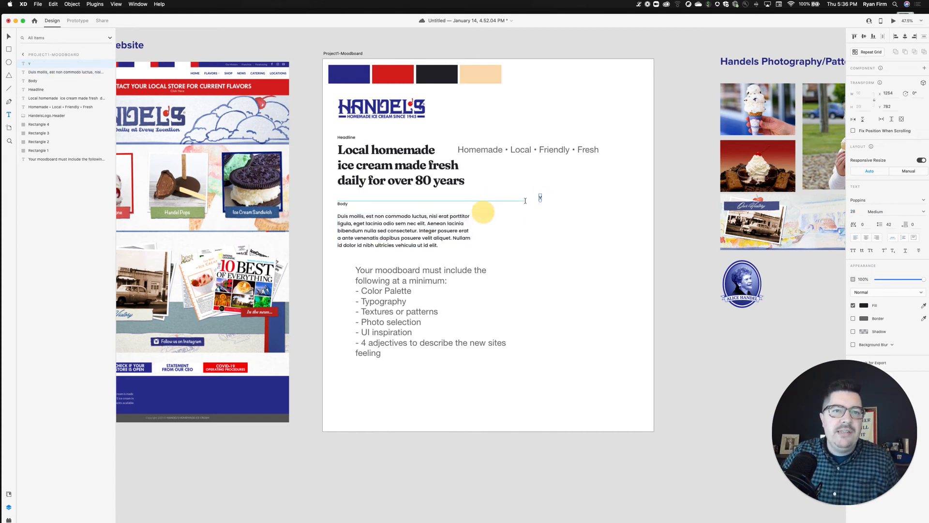
click(556, 189)
text(v)
click(540, 195)
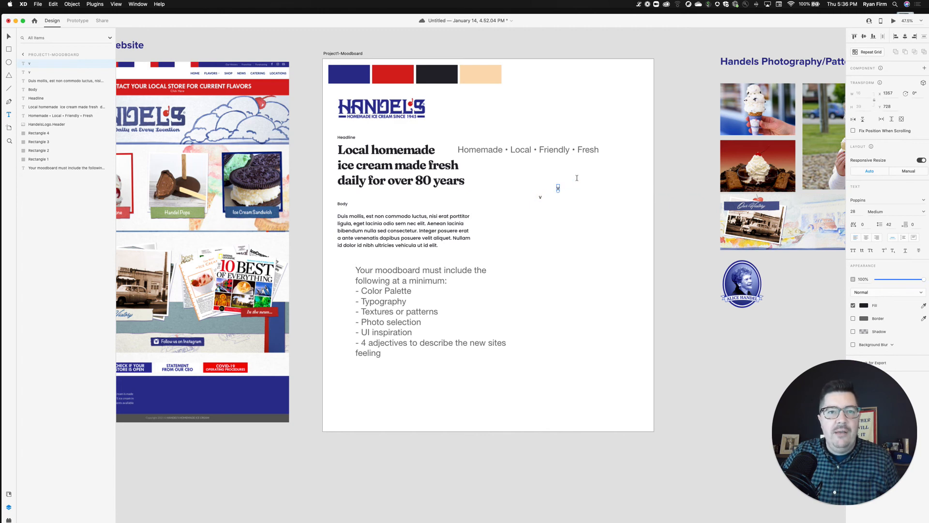
key(v)
drag(579, 175, 515, 232)
key(Delete)
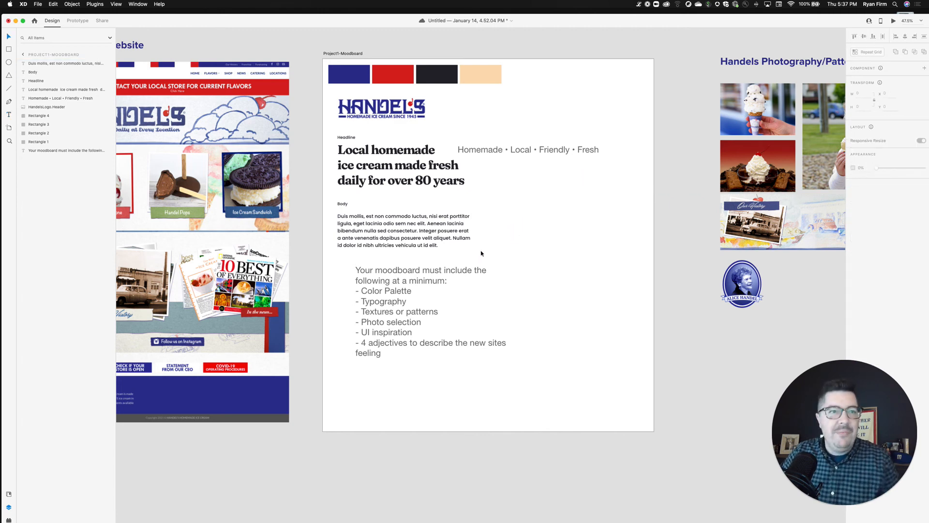
Step: Move the "Body" label and its paragraph together up to about Y 802, closer to the headline sample
click(448, 228)
drag(349, 221, 344, 205)
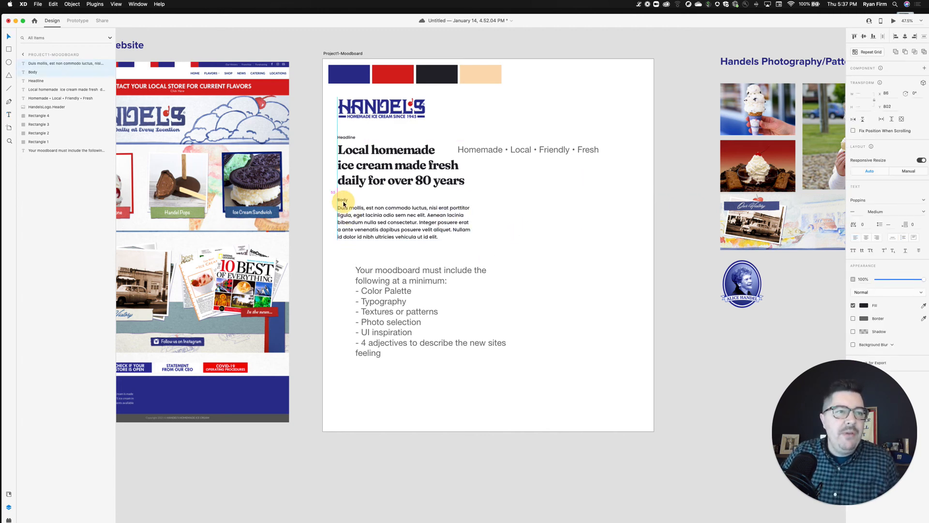
click(545, 217)
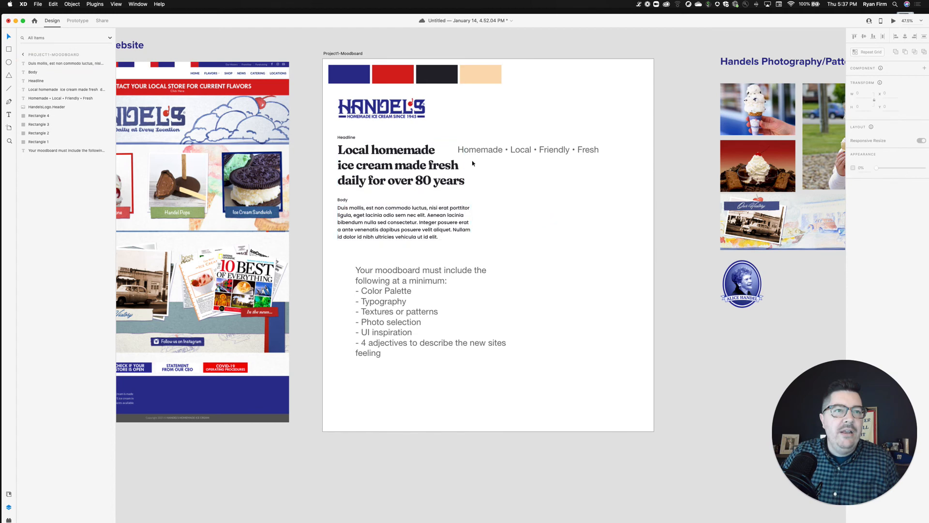
Step: Change the four-adjective line's font to Fraunces and move it beside the Handel's logo at about X 726, Y 255
click(536, 153)
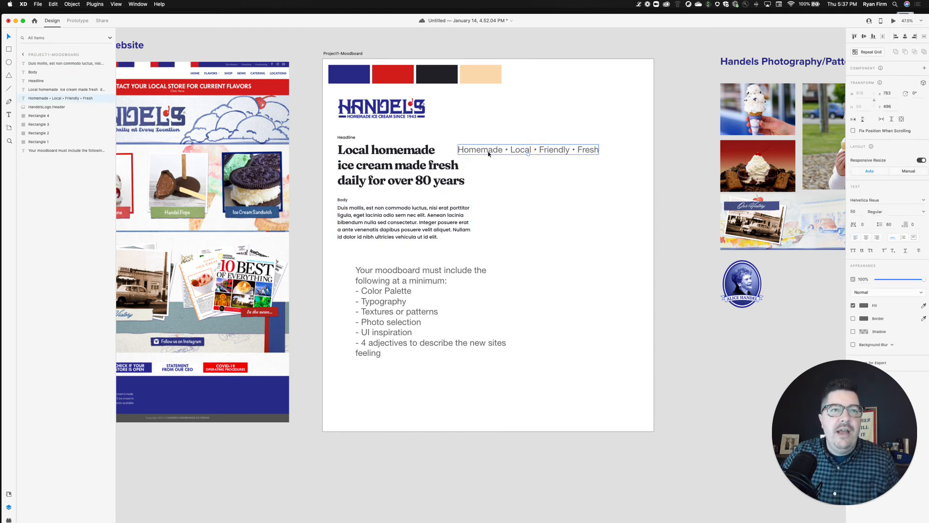
click(886, 201)
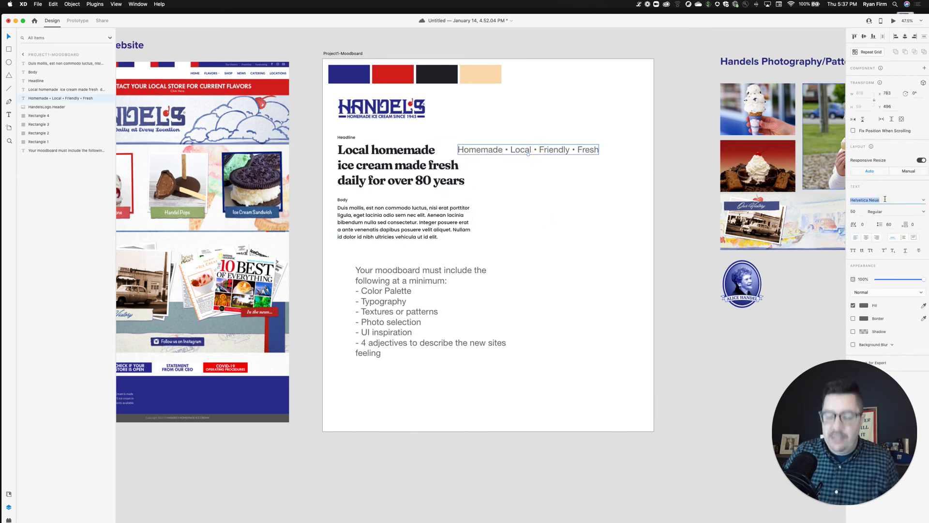
text(Fraunces)
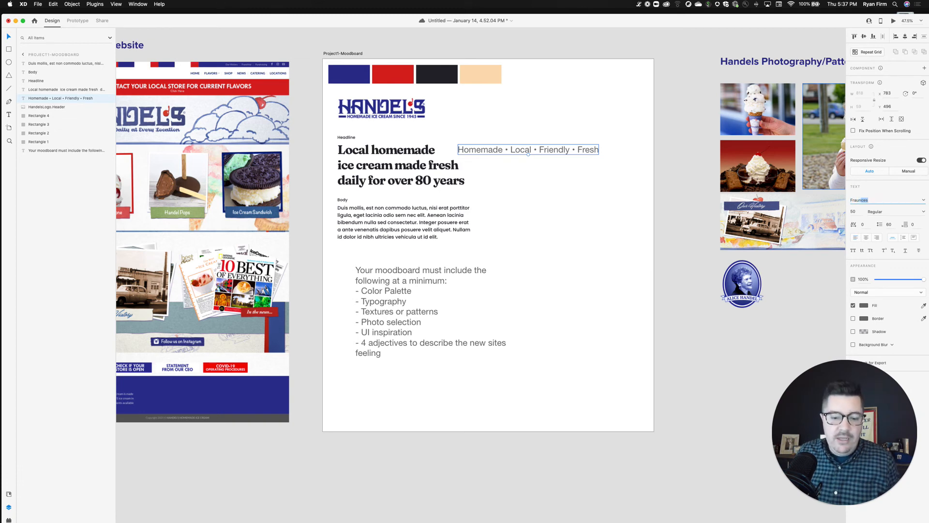
key(Return)
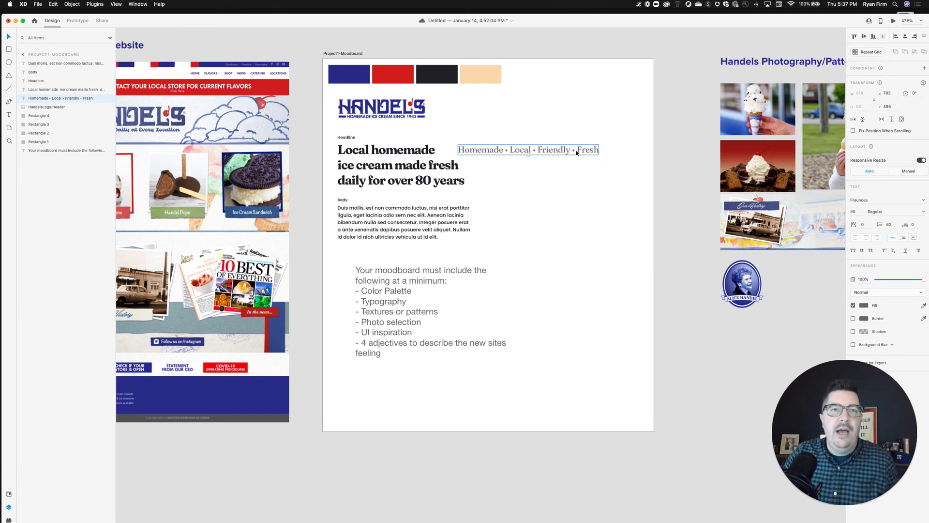
drag(577, 154, 564, 112)
drag(565, 113, 571, 109)
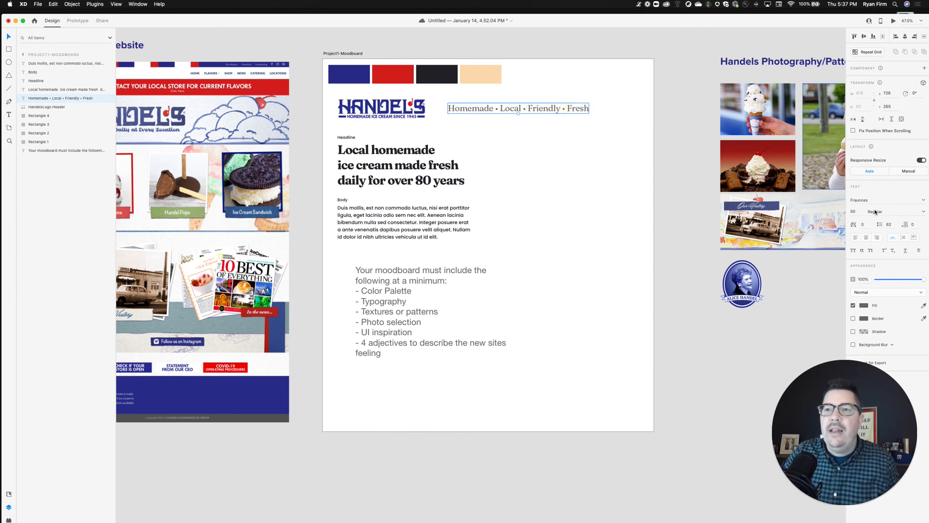
Step: Try font size 72 on the four-adjective line
click(854, 212)
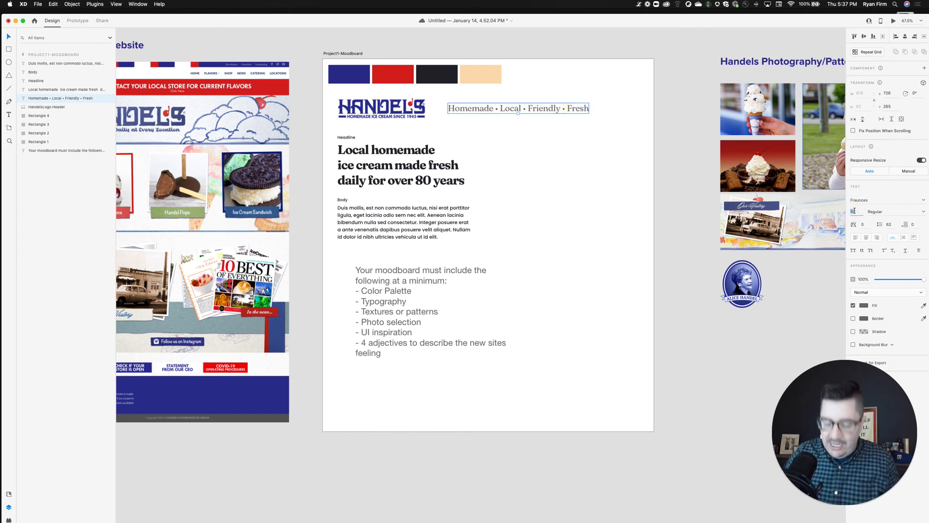
text(72)
key(Return)
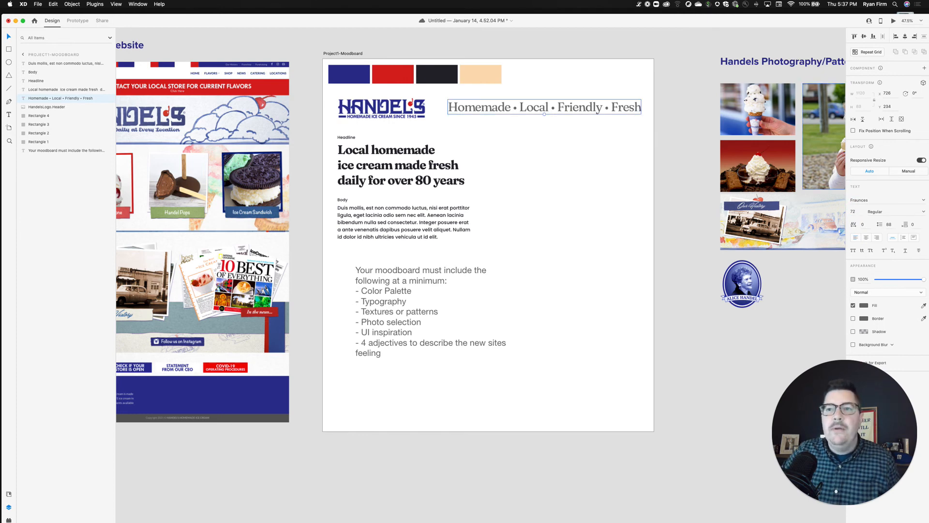
Step: Set the four-adjective line's font size to 56
click(855, 211)
text(56)
key(Return)
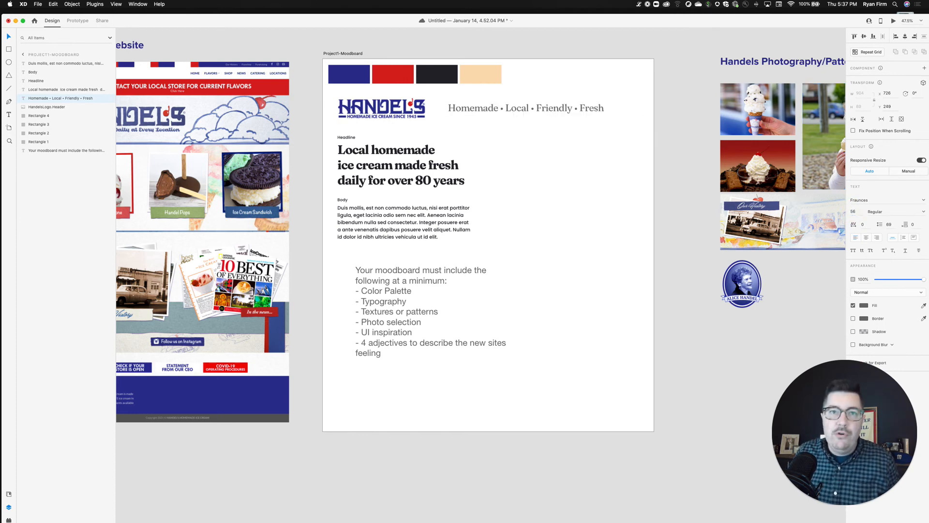
click(555, 146)
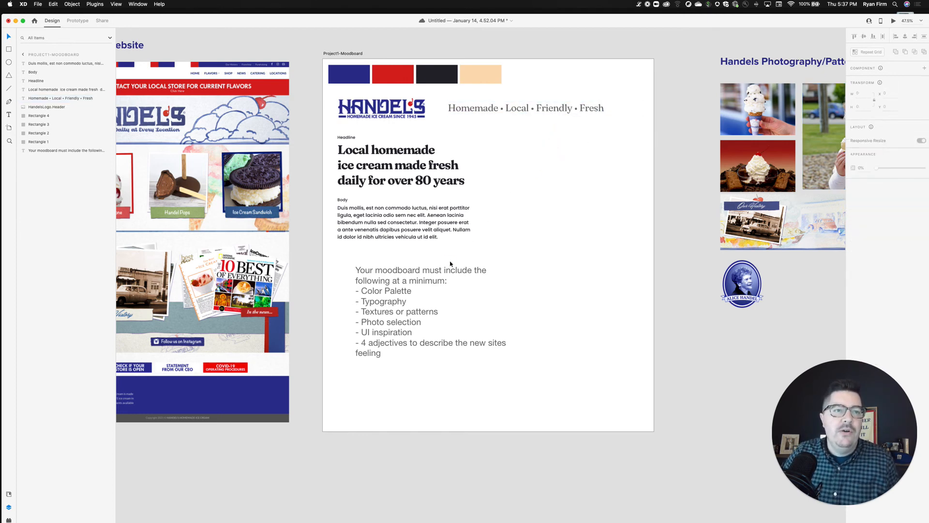
Step: Move the moodboard requirements note off the artboard, to just above its upper edge and roughly flush with its left side
drag(422, 280, 572, 191)
scroll(573, 192, up, 2)
scroll(574, 192, left, 1)
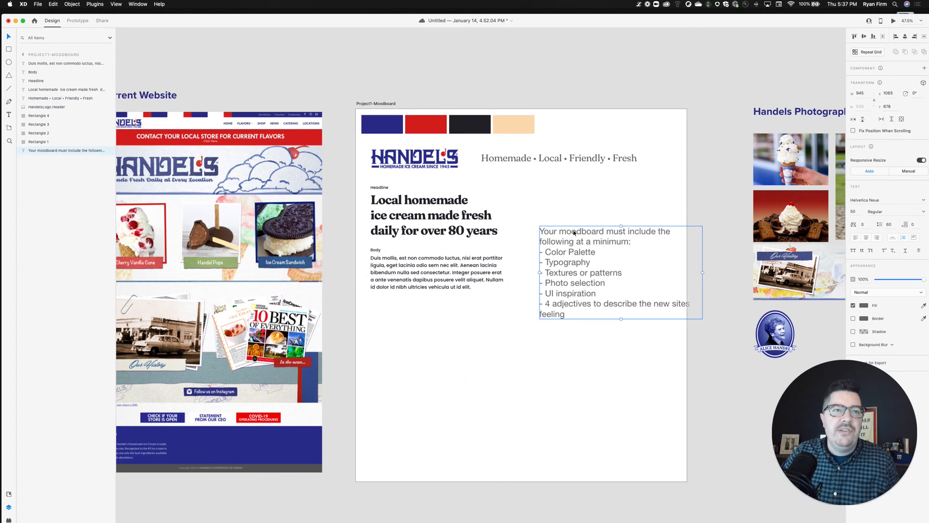
drag(545, 250, 410, 21)
scroll(573, 130, up, 3)
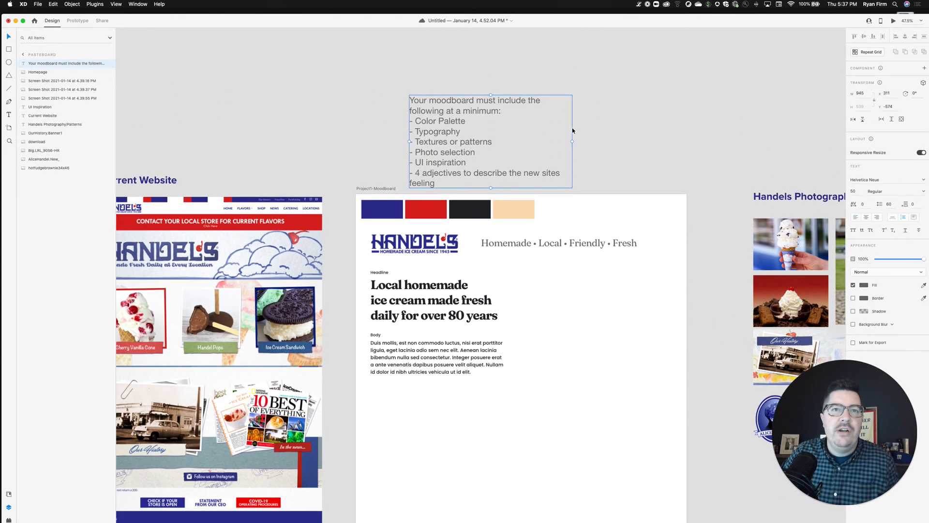
drag(473, 140, 416, 122)
click(644, 121)
Step: Move the ice cream cone photo and the photo of the girl together onto the moodboard, below the body text sample
scroll(649, 122, down, 4)
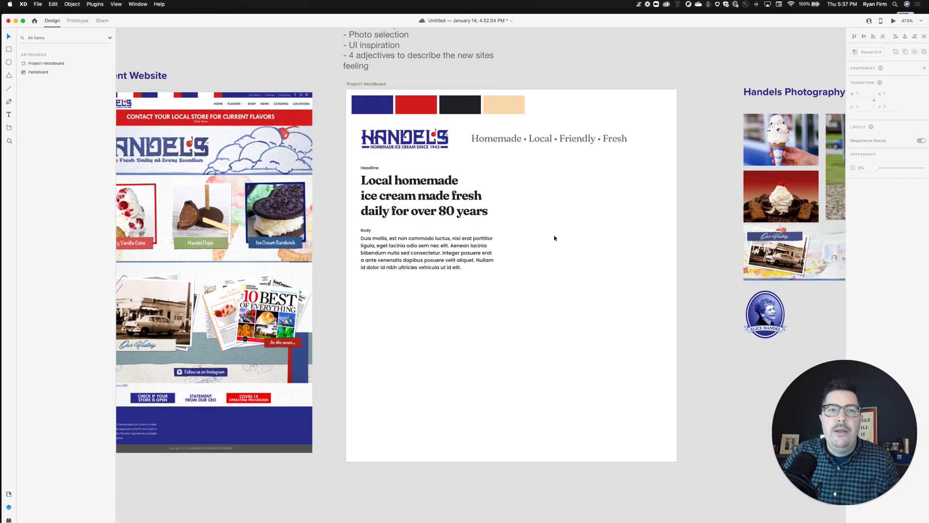
scroll(398, 125, up, 3)
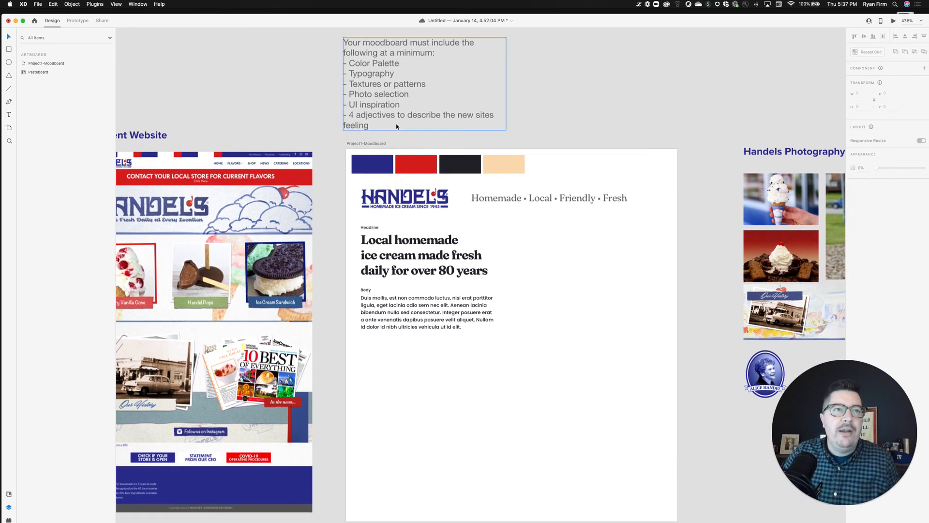
scroll(498, 192, down, 1)
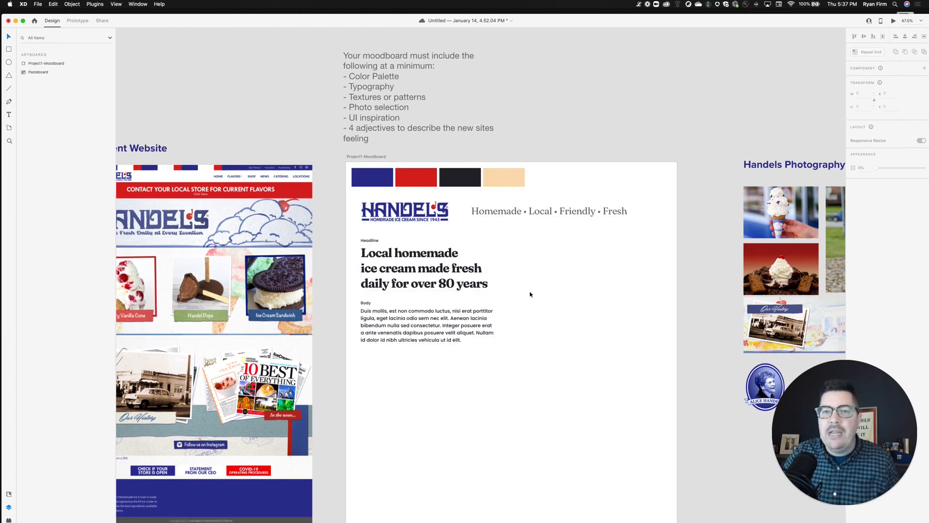
scroll(529, 292, right, 2)
scroll(530, 292, down, 1)
scroll(531, 294, right, 2)
scroll(530, 294, down, 1)
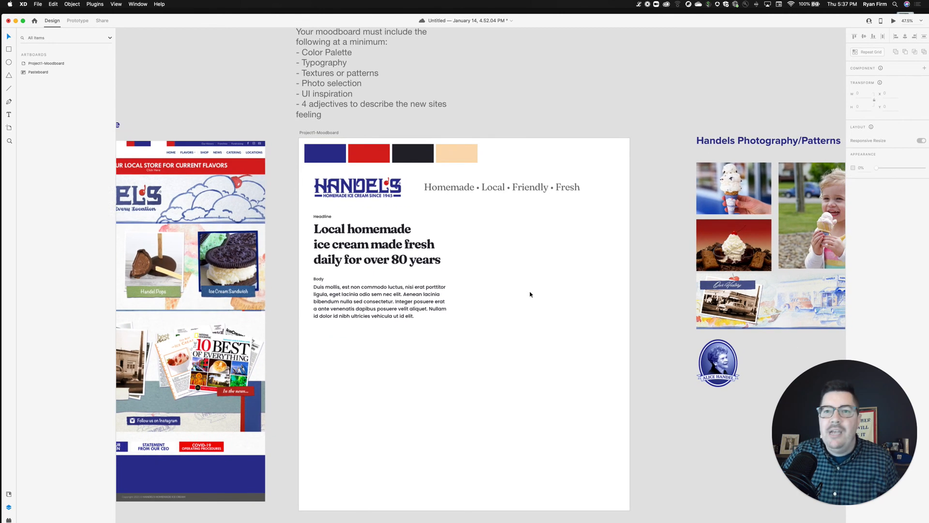
click(703, 162)
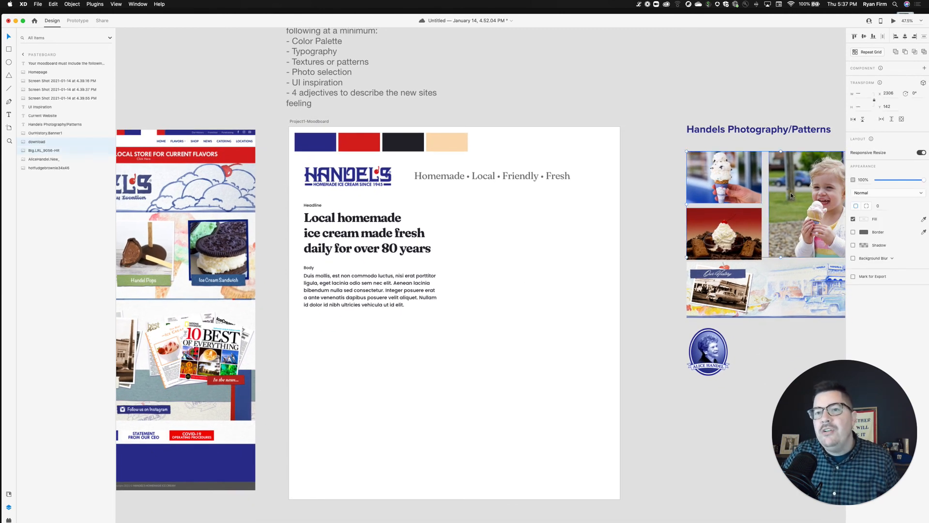
drag(807, 217, 462, 401)
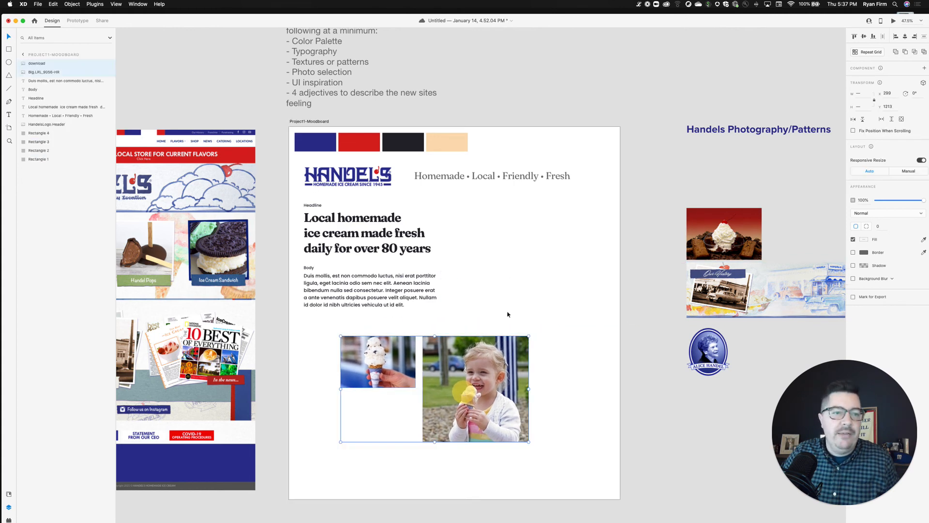
Step: Align the two photos with the text's left edge beneath the body sample, at about X 86, Y 1152
click(529, 287)
scroll(497, 353, down, 1)
scroll(497, 353, left, 1)
click(482, 353)
shift+click(393, 346)
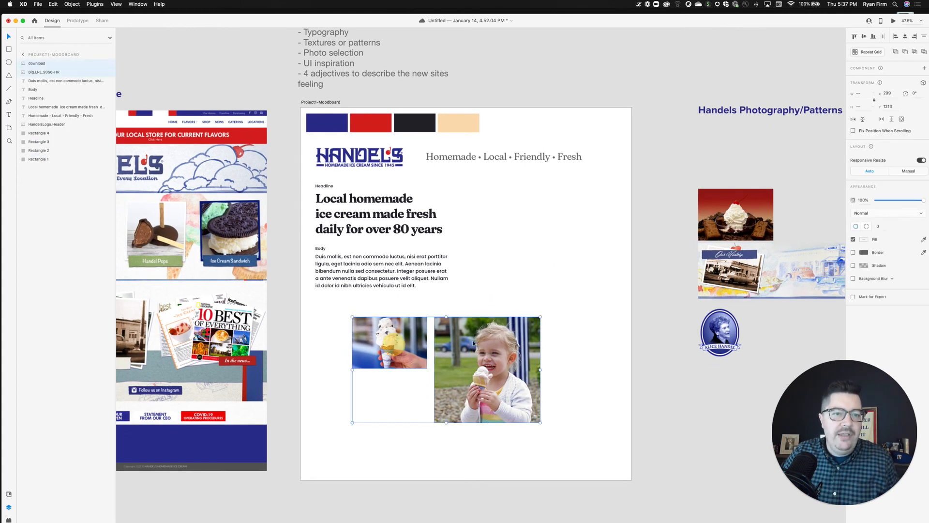
drag(486, 341, 448, 329)
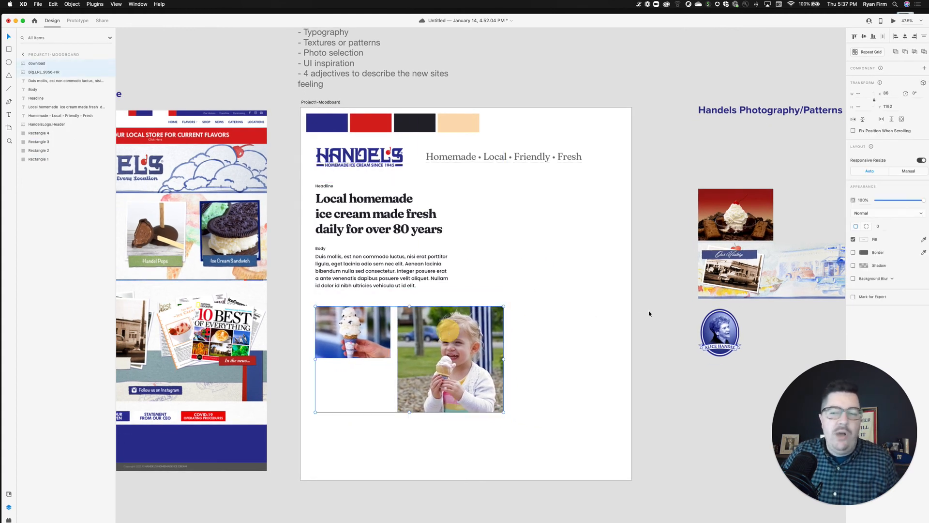
Step: Move the "Our History" banner onto the moodboard beneath the two photos, at about X 77, Y 1796
drag(825, 275, 469, 419)
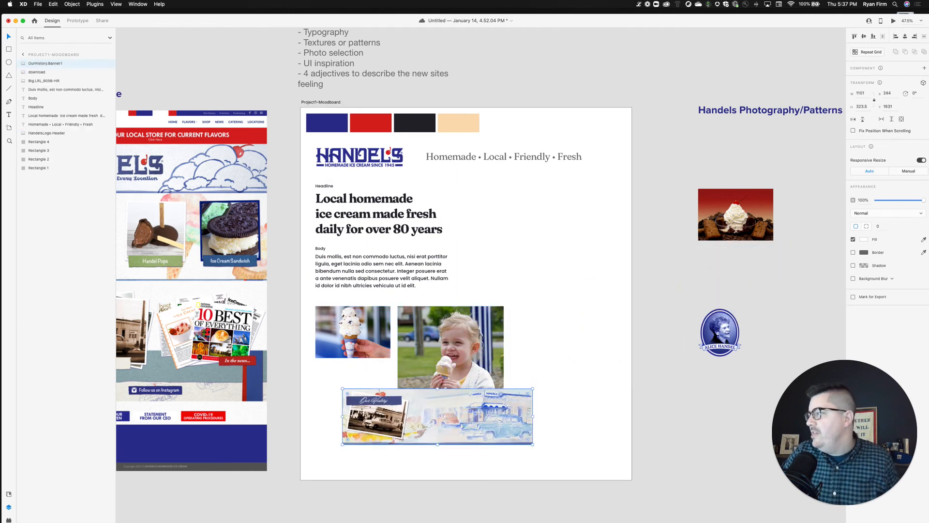
key(super+v)
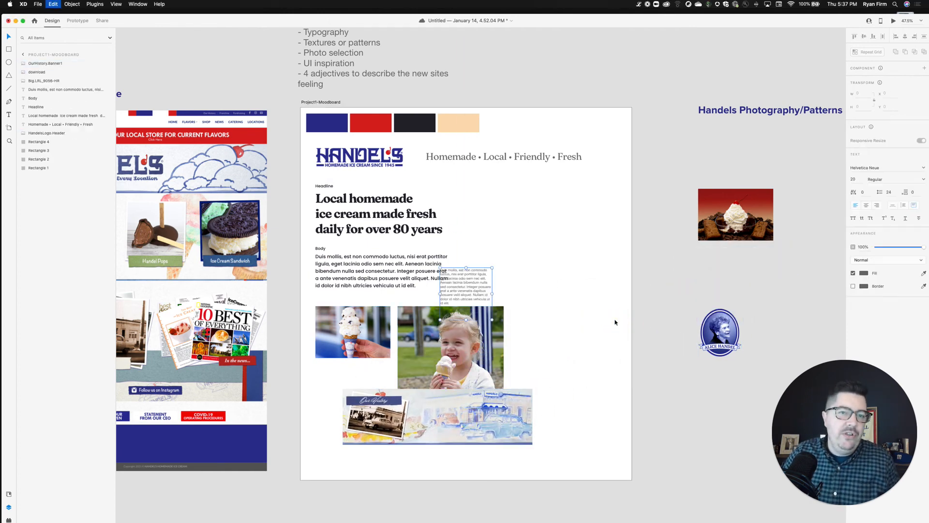
key(Delete)
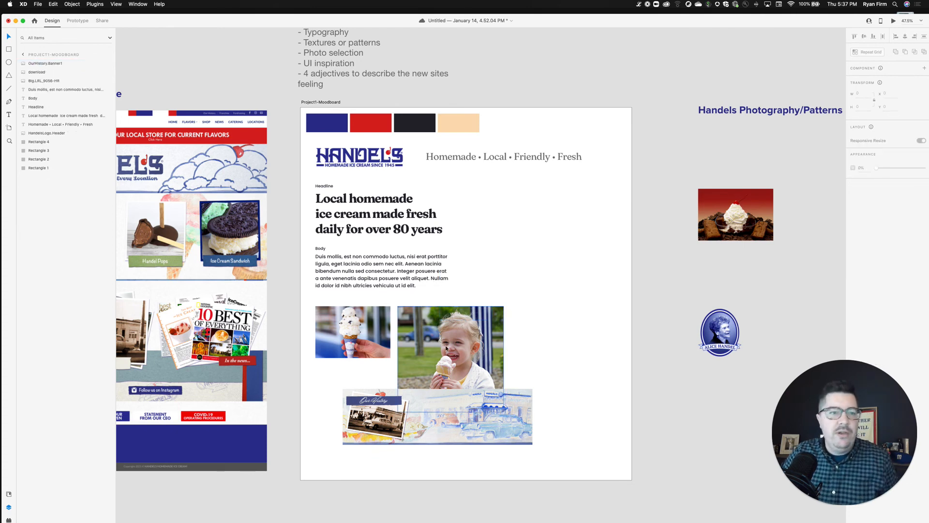
drag(440, 404, 409, 432)
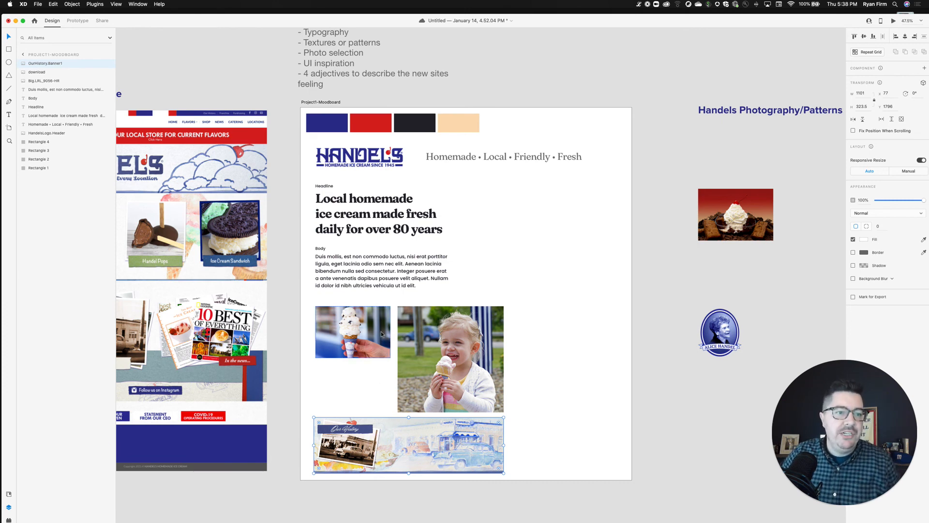
click(573, 298)
Step: Move the teal ice cream site and Pint Club screenshots onto the moodboard's right side, stacking Pint Club below at about X 1129, Y 1014
scroll(573, 300, right, 5)
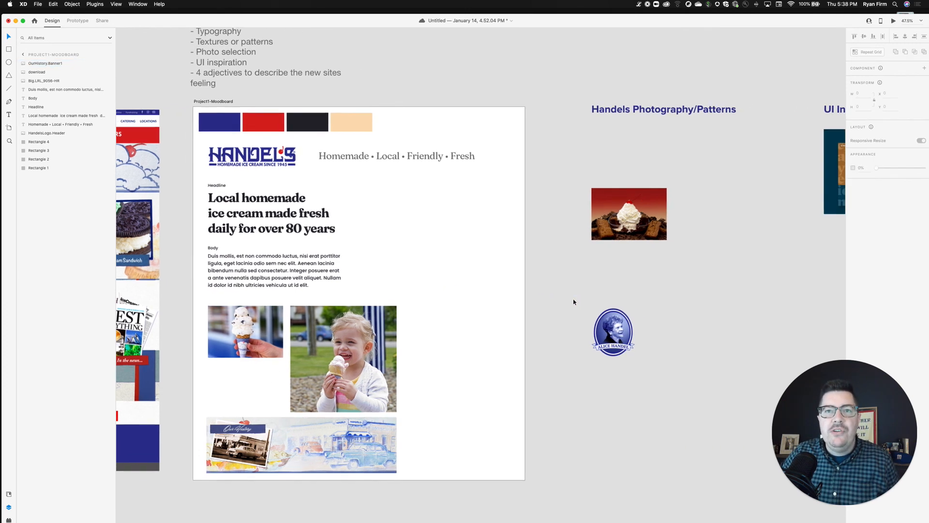
scroll(574, 300, down, 3)
drag(819, 180, 452, 230)
scroll(760, 168, right, 7)
drag(760, 167, 331, 297)
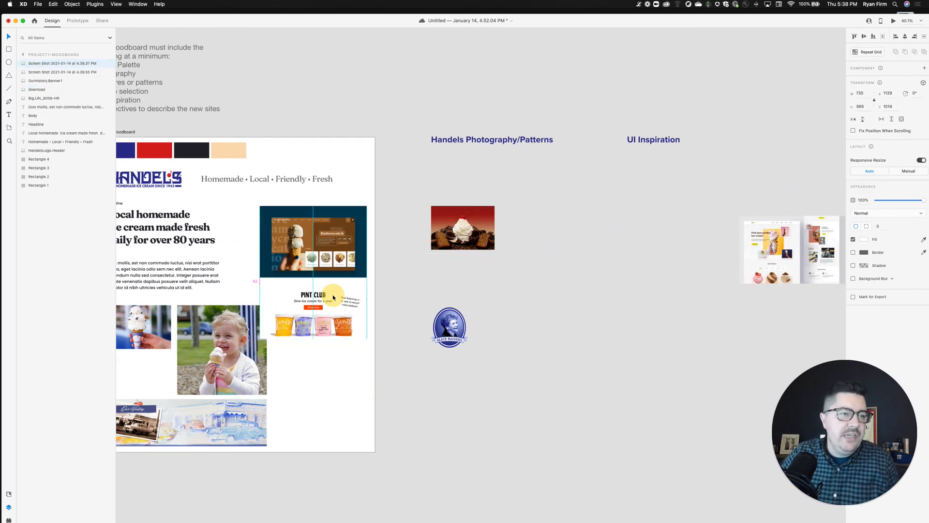
Step: Move the yellow-and-white ice cream site screenshot onto the moodboard, directly beneath the Pint Club screenshot and aligned with it
drag(812, 244, 335, 377)
click(425, 386)
scroll(426, 386, left, 2)
scroll(426, 386, down, 1)
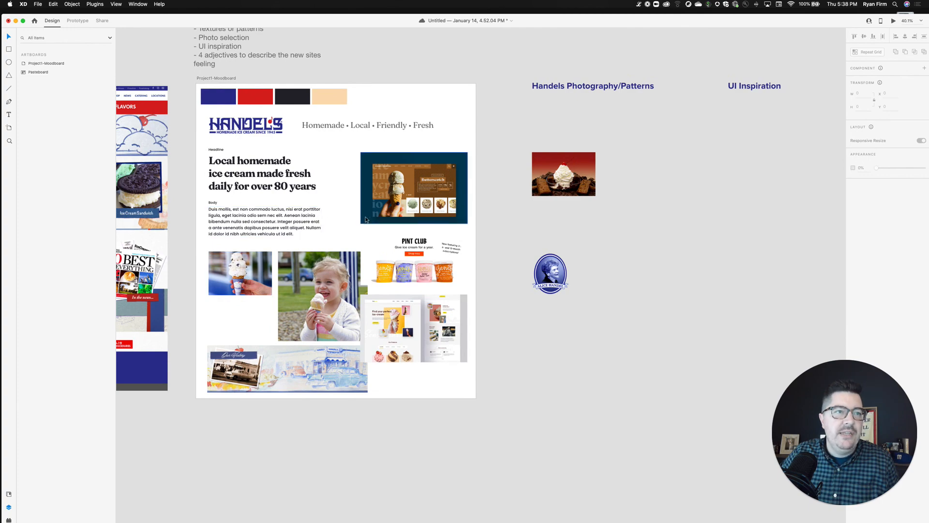
Step: Review the assembled moodboard against the list of required elements and save the document
scroll(247, 279, up, 5)
scroll(365, 219, down, 5)
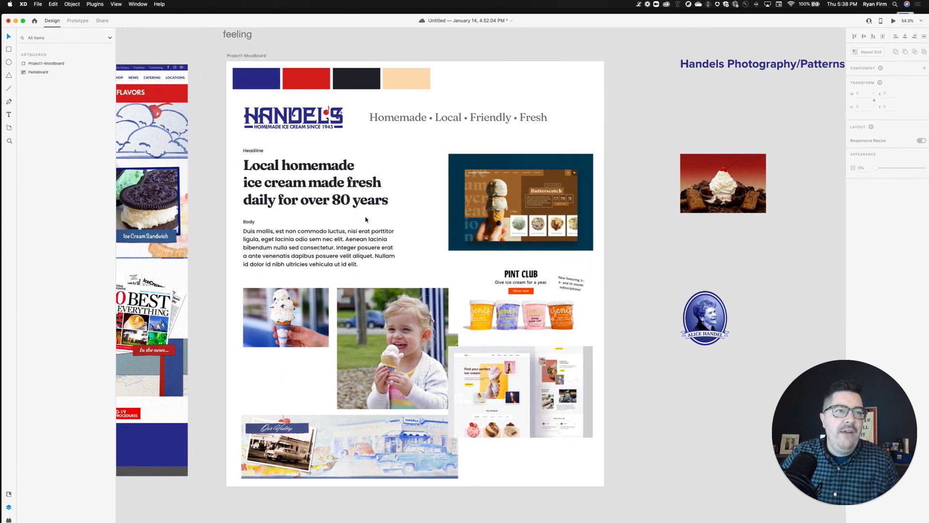
scroll(320, 148, up, 1)
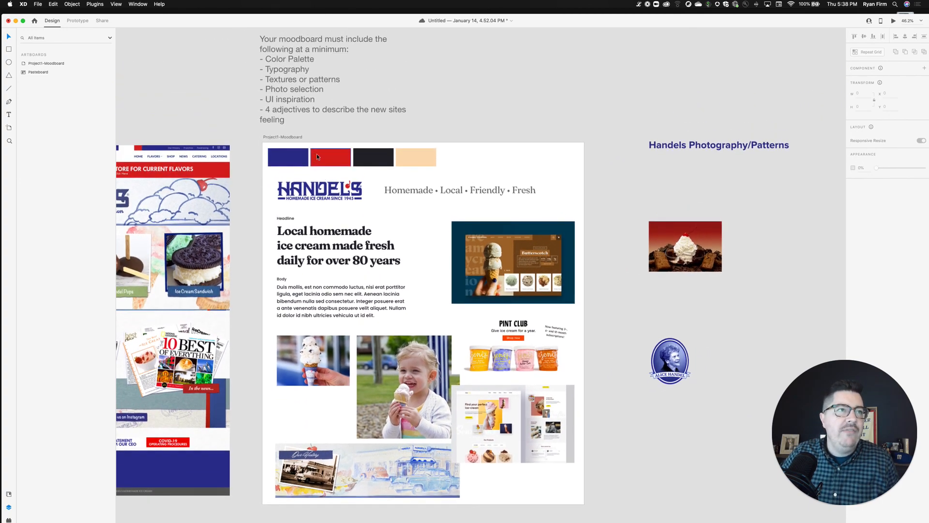
scroll(304, 277, down, 1)
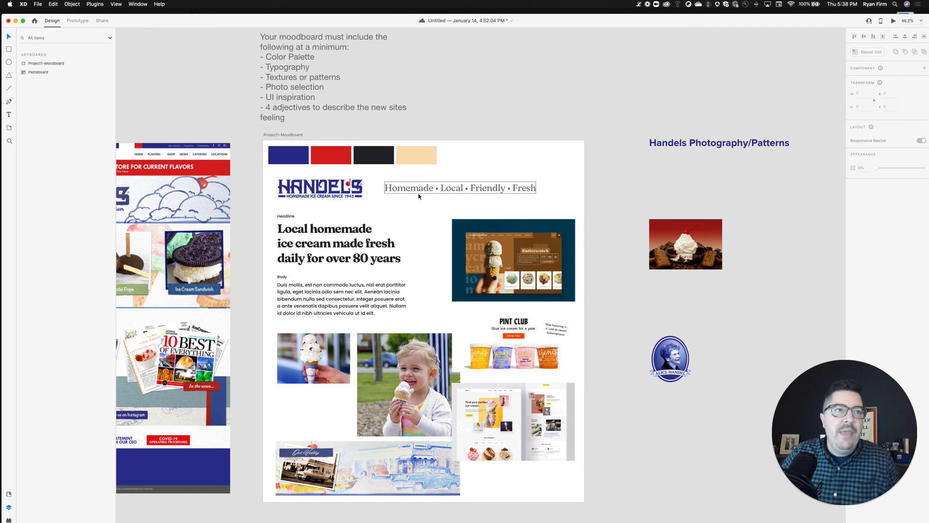
click(436, 214)
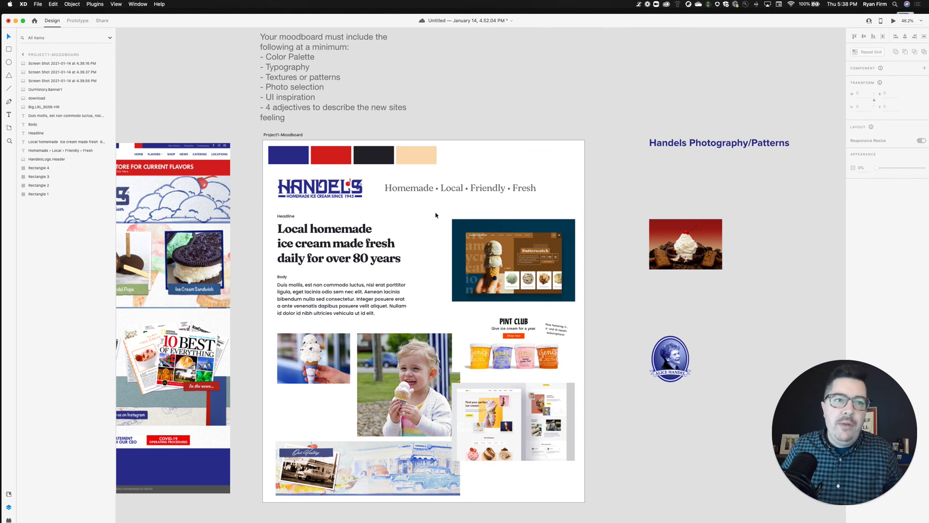
key(super+s)
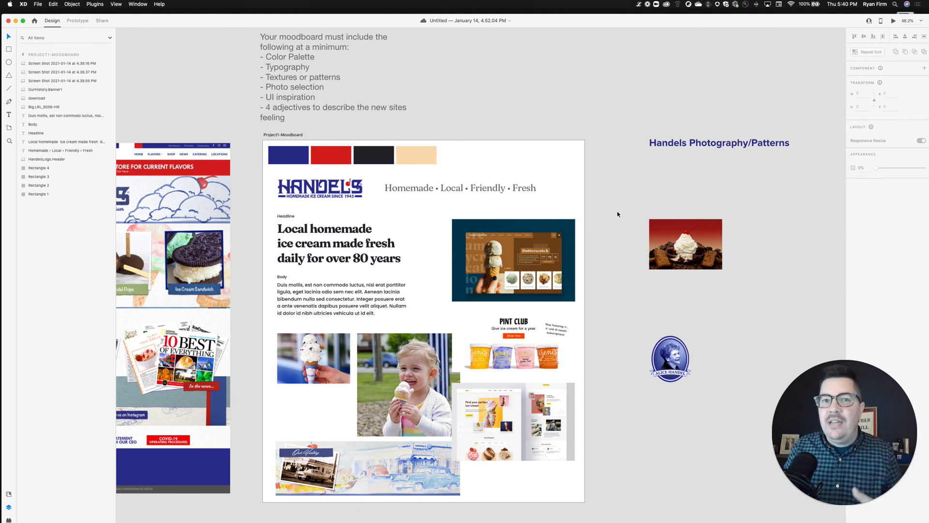
scroll(617, 214, up, 3)
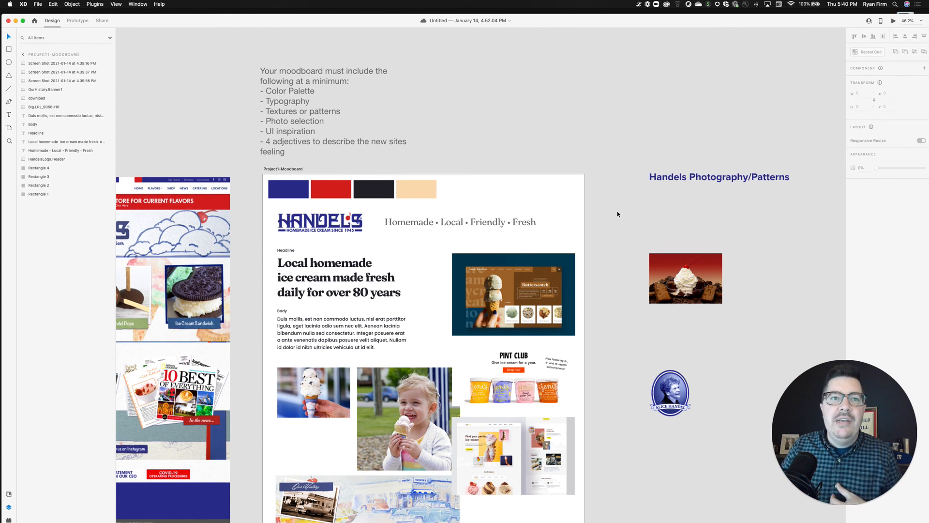